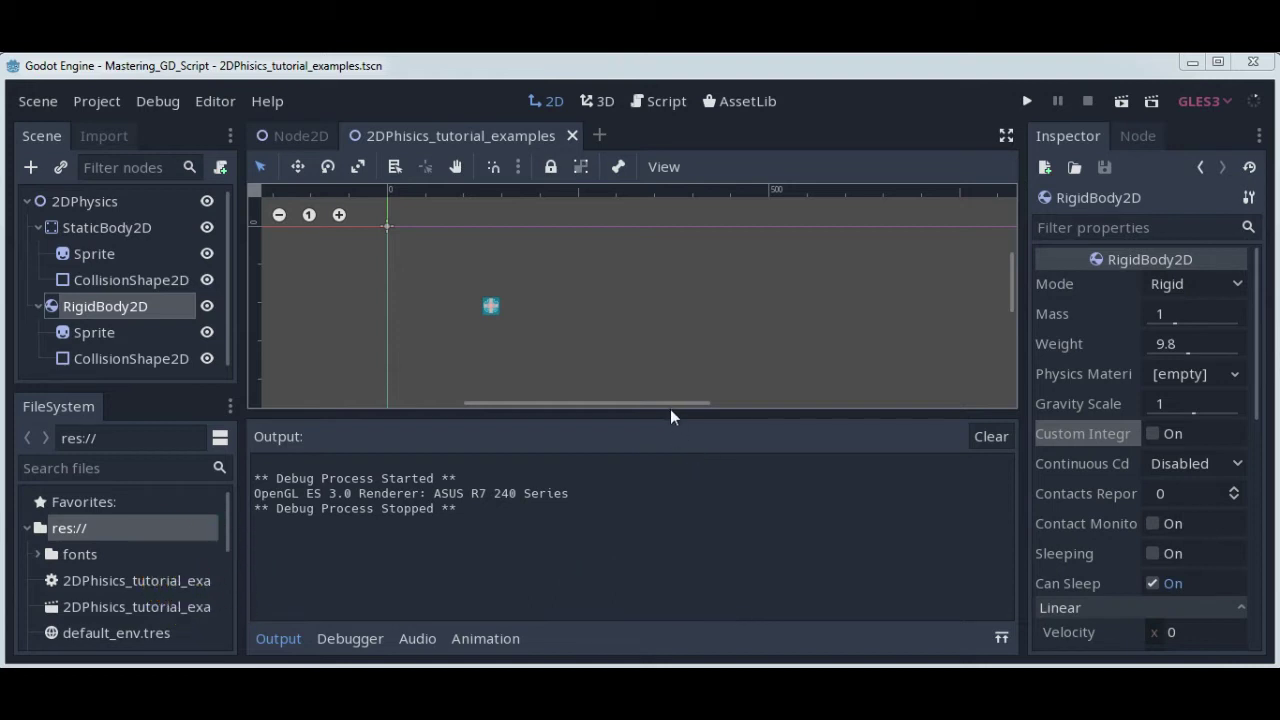
Clear the selection and select the StaticBody2D ground body in the Scene dock
{"action": "left_click", "coordinate": [572, 350]}
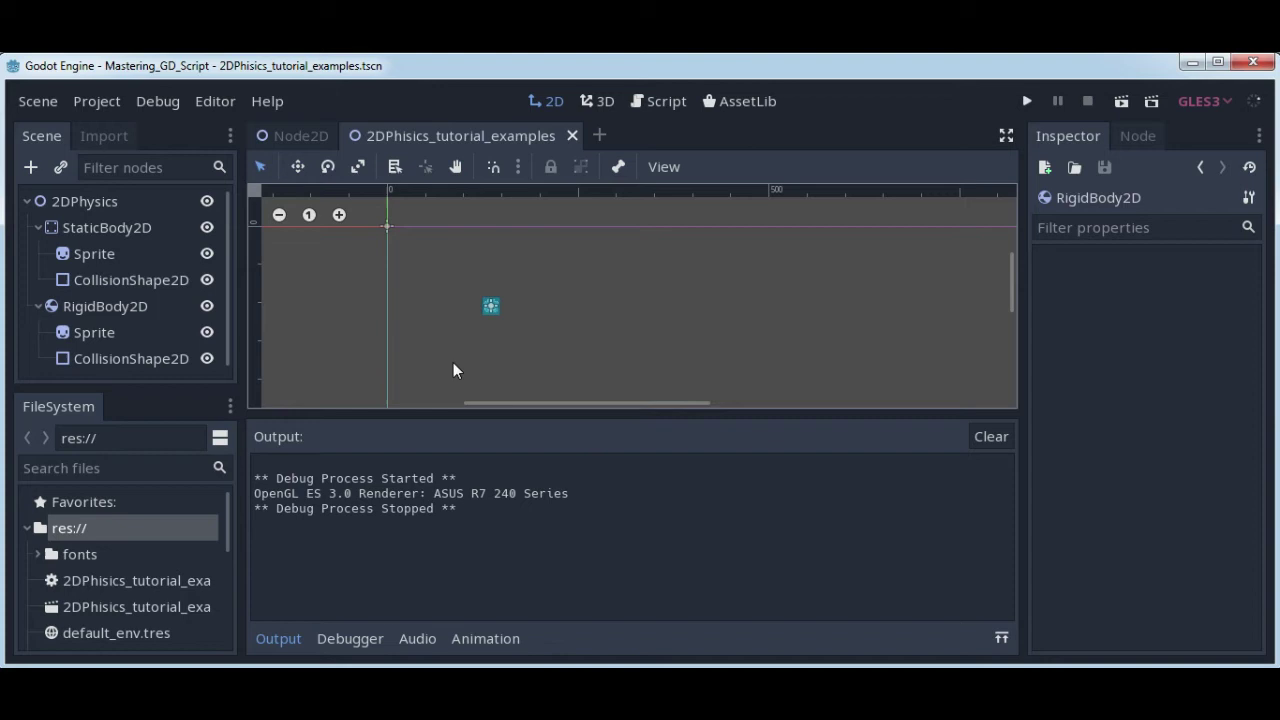
{"action": "left_click", "coordinate": [113, 230]}
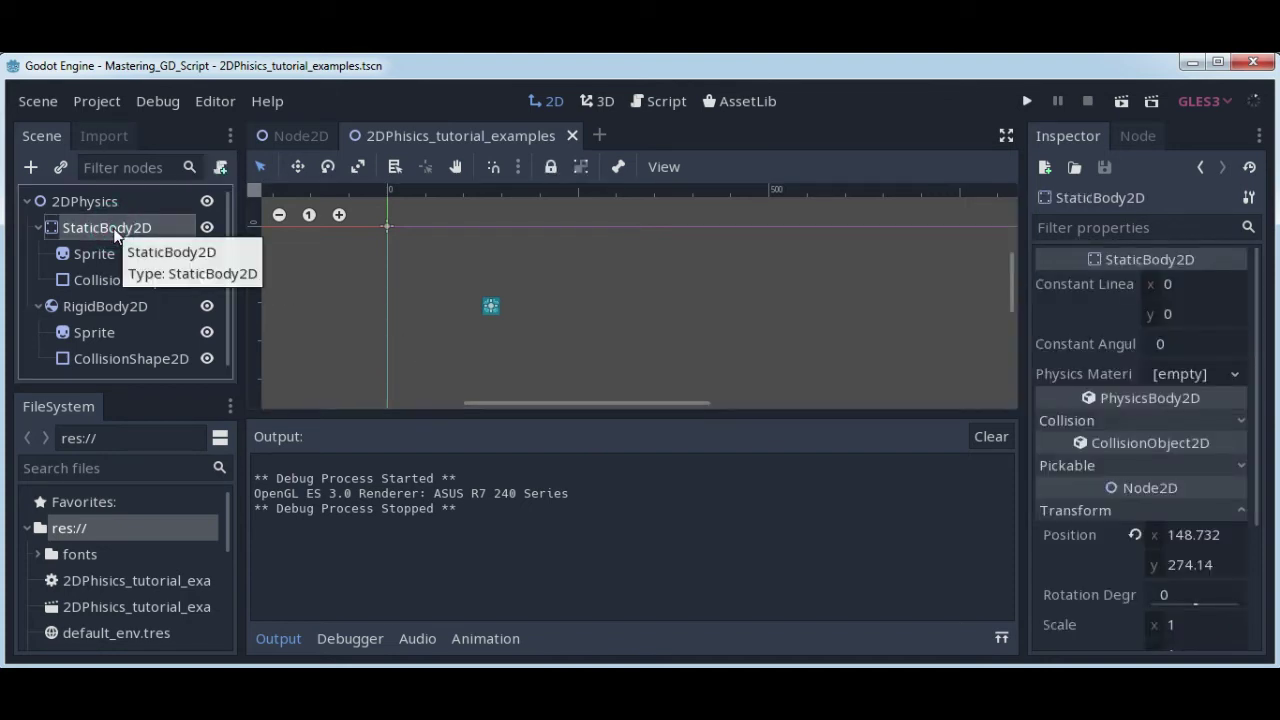
Load metal_ground_img_1.png as the ground Sprite's texture
{"action": "left_click", "coordinate": [105, 254]}
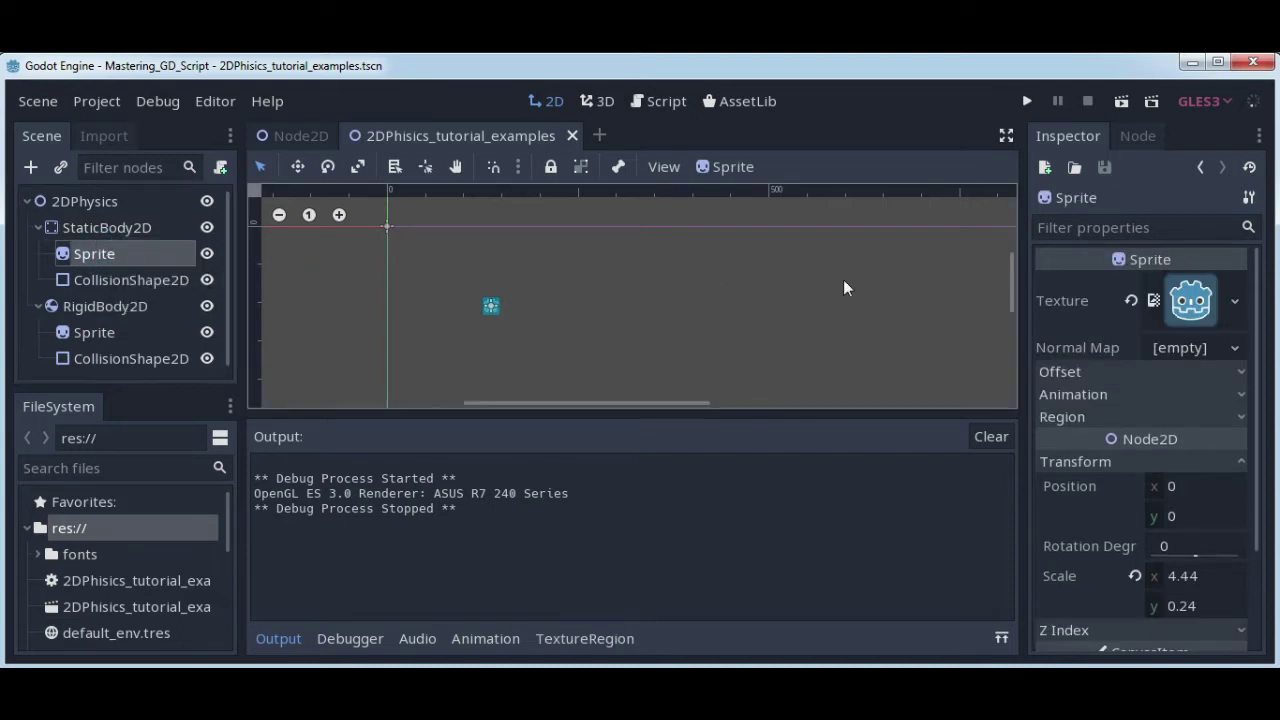
{"action": "left_click", "coordinate": [1236, 303]}
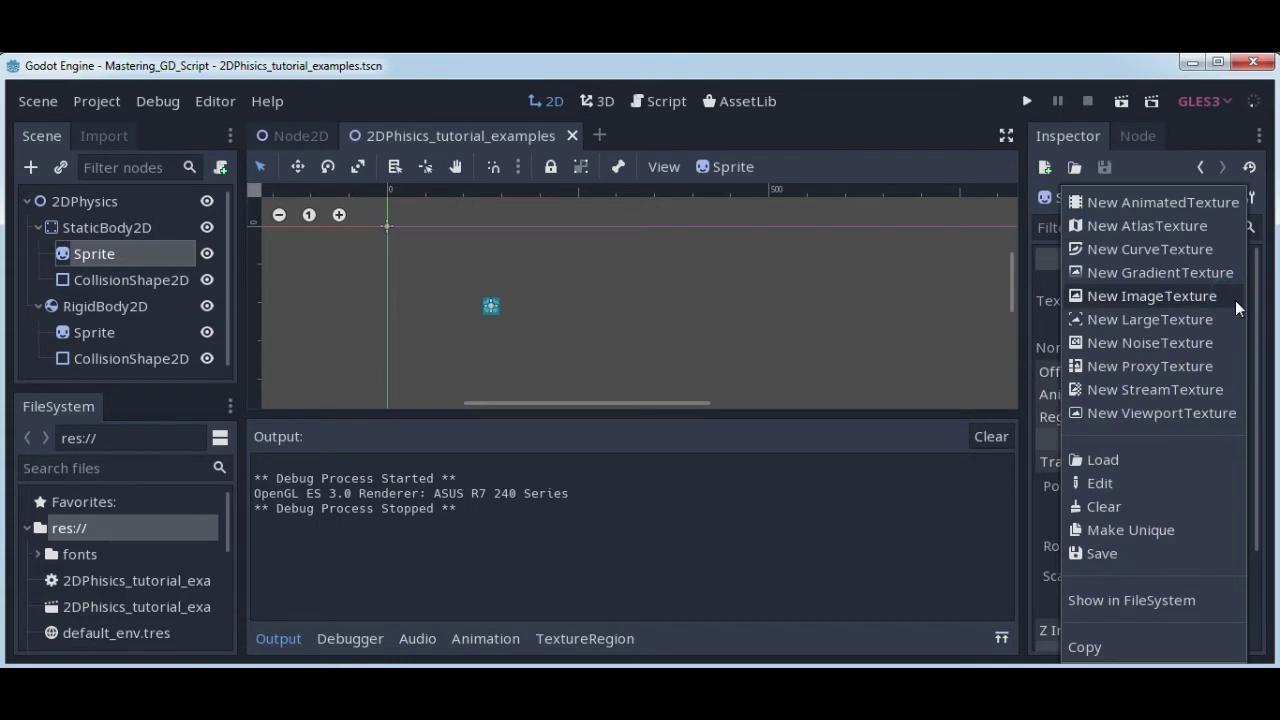
{"action": "left_click", "coordinate": [1113, 461]}
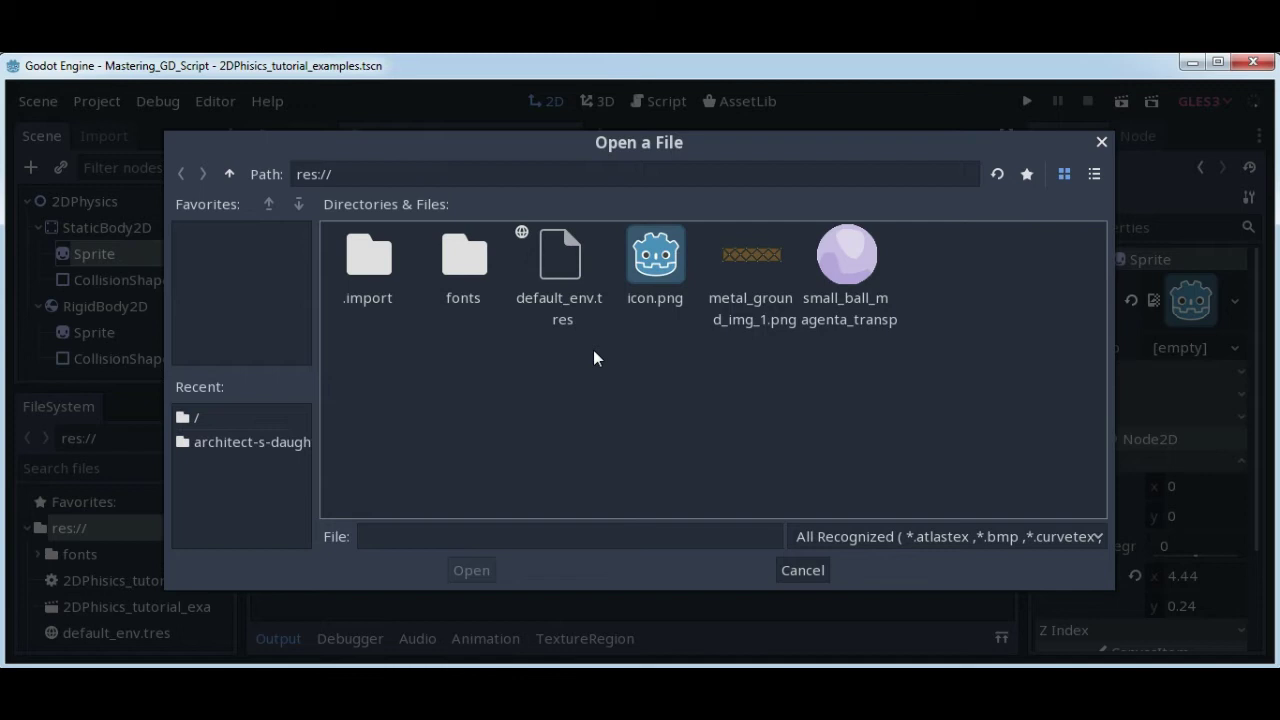
{"action": "left_click", "coordinate": [760, 256]}
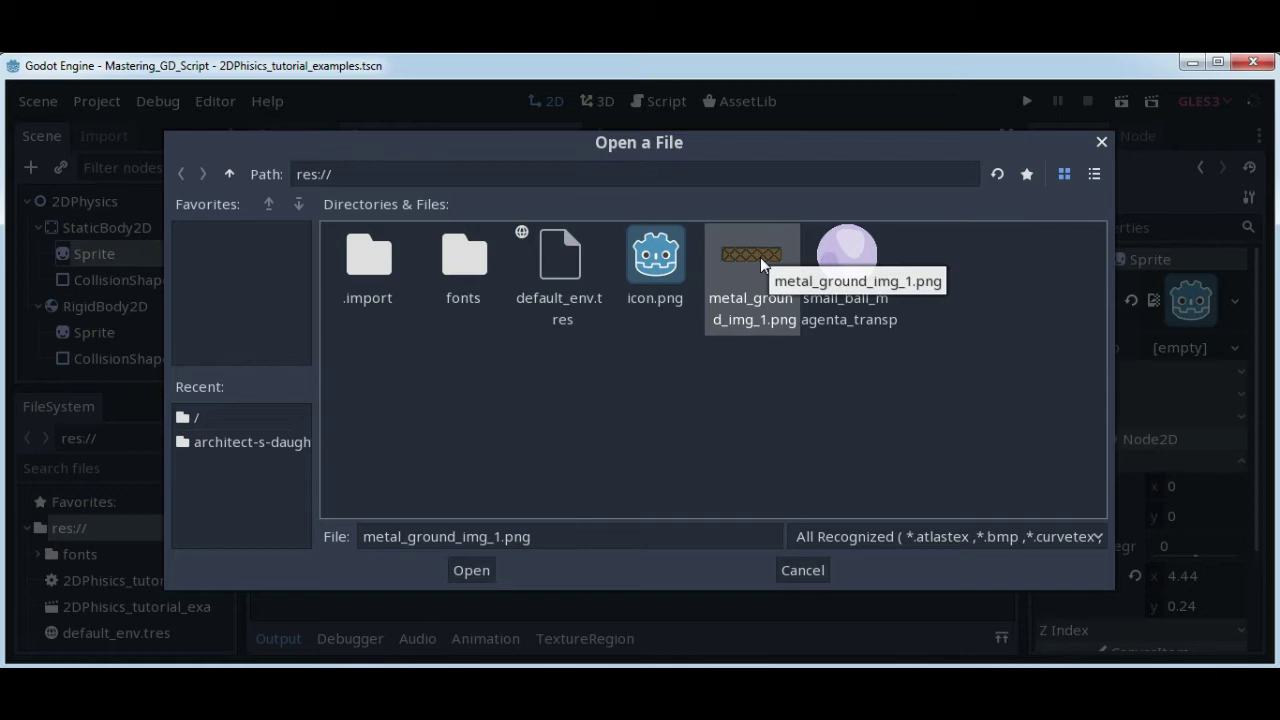
{"action": "left_click", "coordinate": [480, 572]}
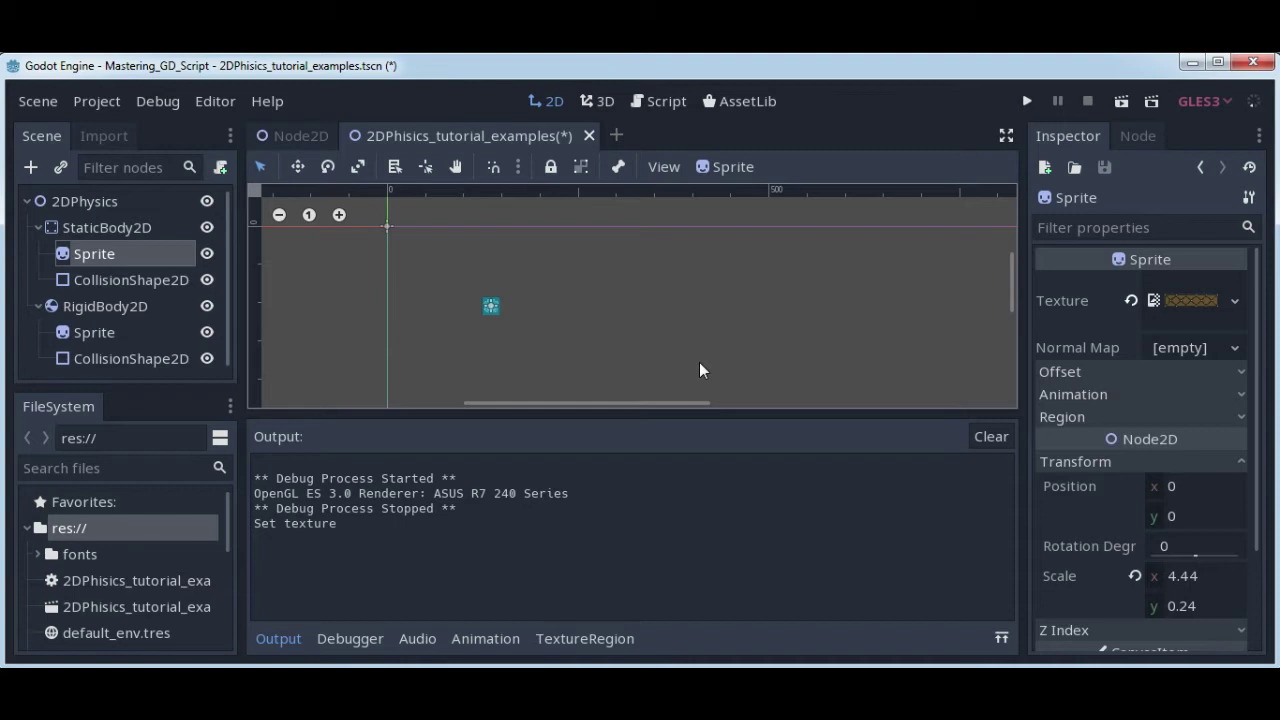
{"action": "left_click", "coordinate": [77, 103]}
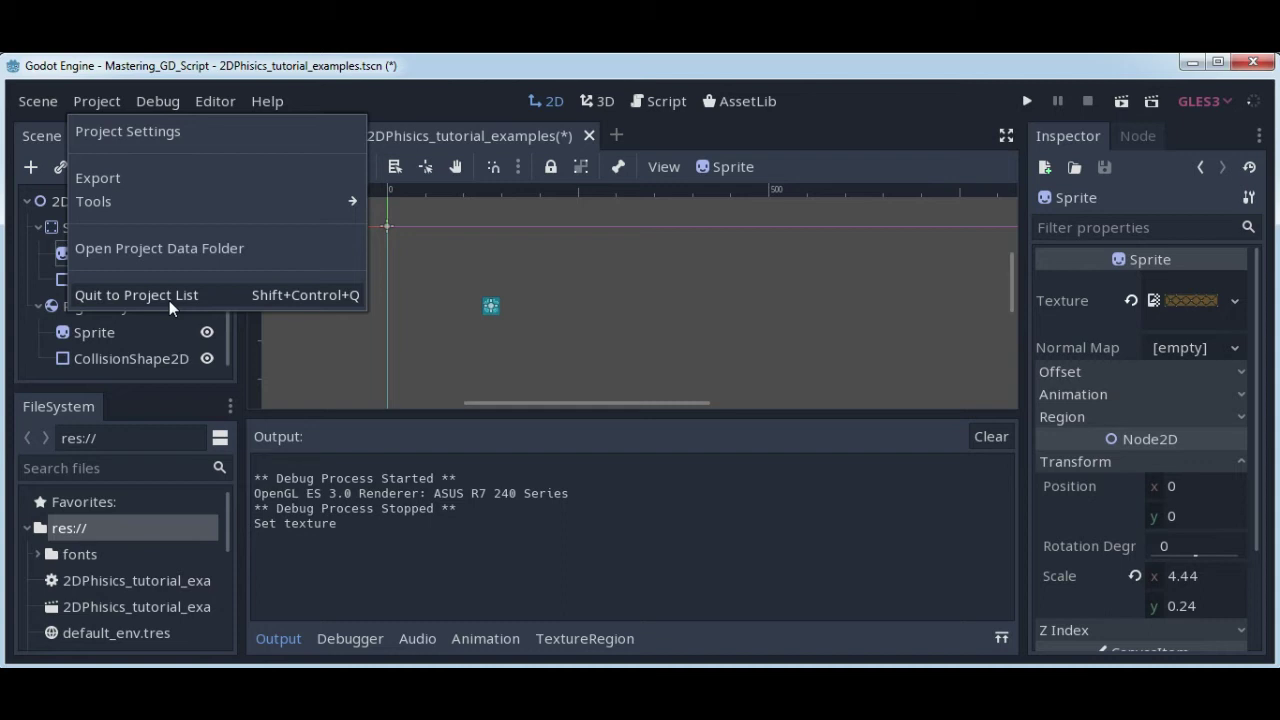
{"action": "left_click", "coordinate": [101, 100]}
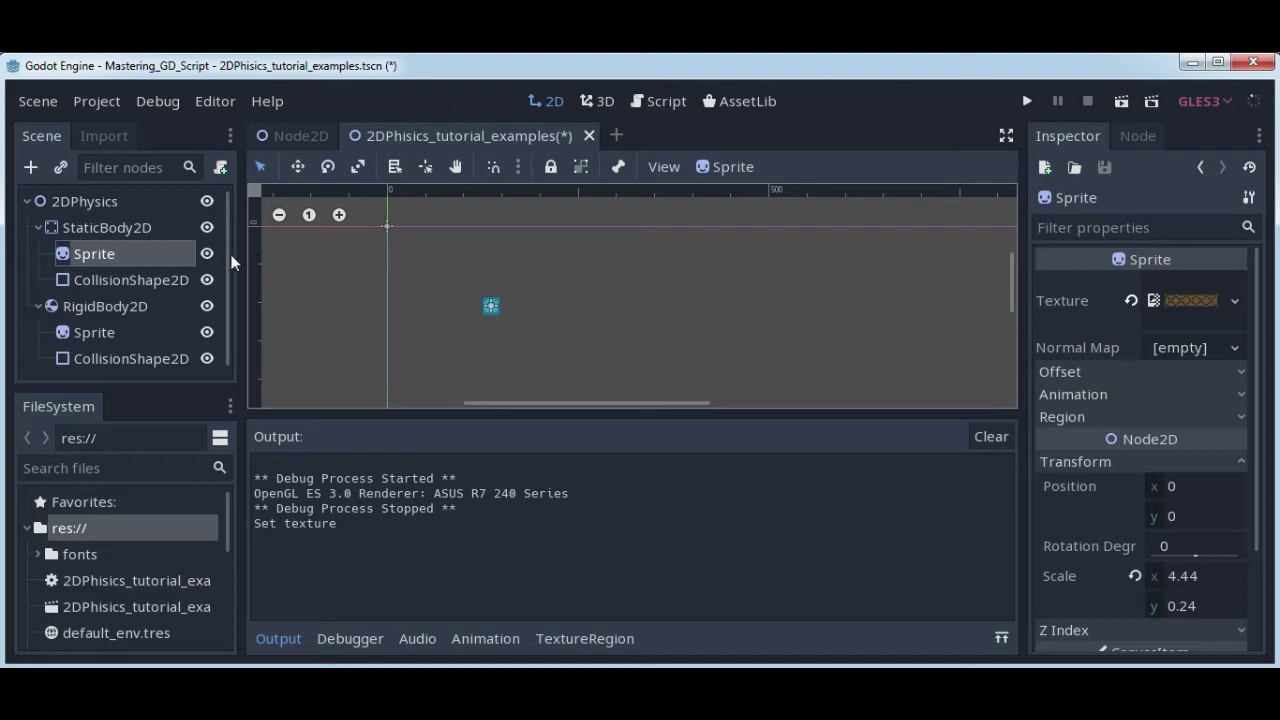
Zoom out, centre the ground bar, and reset the sprite's scale to 1 by 1
{"action": "scroll", "coordinate": [348, 268], "scroll_direction": "down", "scroll_amount": 1}
{"action": "scroll", "coordinate": [349, 270], "scroll_direction": "down", "scroll_amount": 2}
{"action": "scroll", "coordinate": [350, 271], "scroll_direction": "down", "scroll_amount": 2}
{"action": "scroll", "coordinate": [350, 272], "scroll_direction": "down", "scroll_amount": 2}
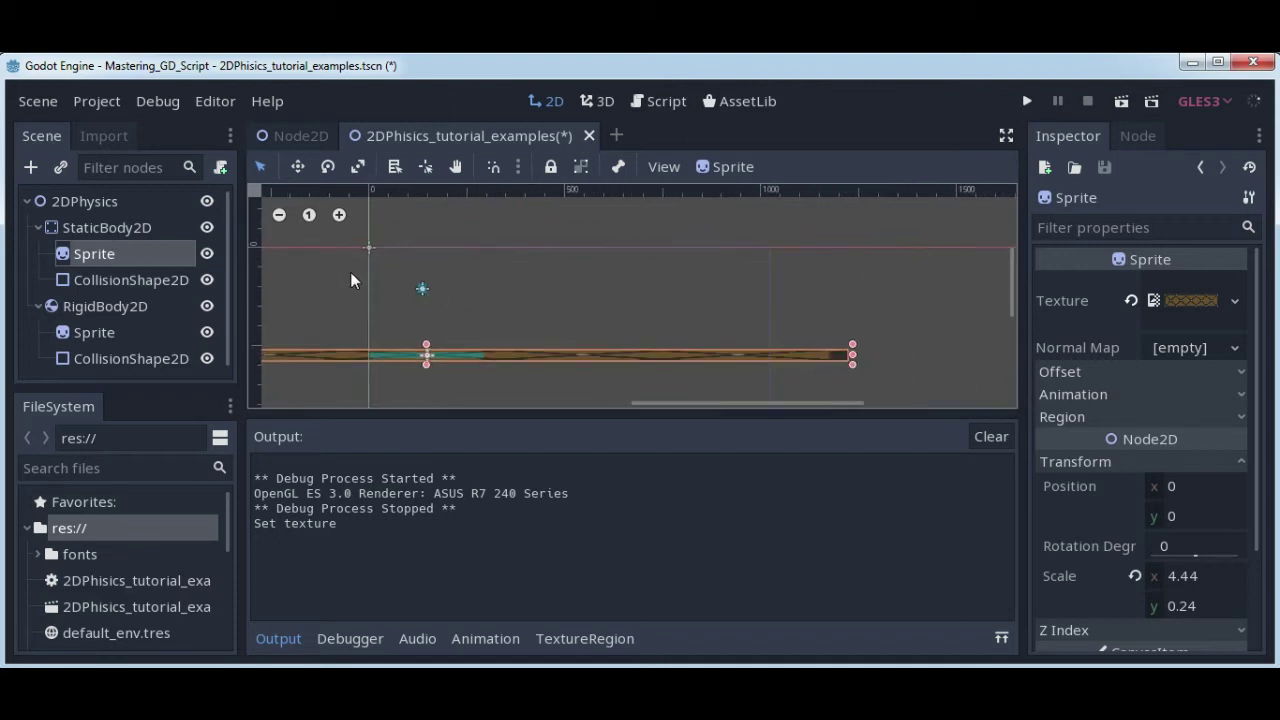
{"action": "middle_click_drag", "start_coordinate": [497, 288], "coordinate": [685, 238]}
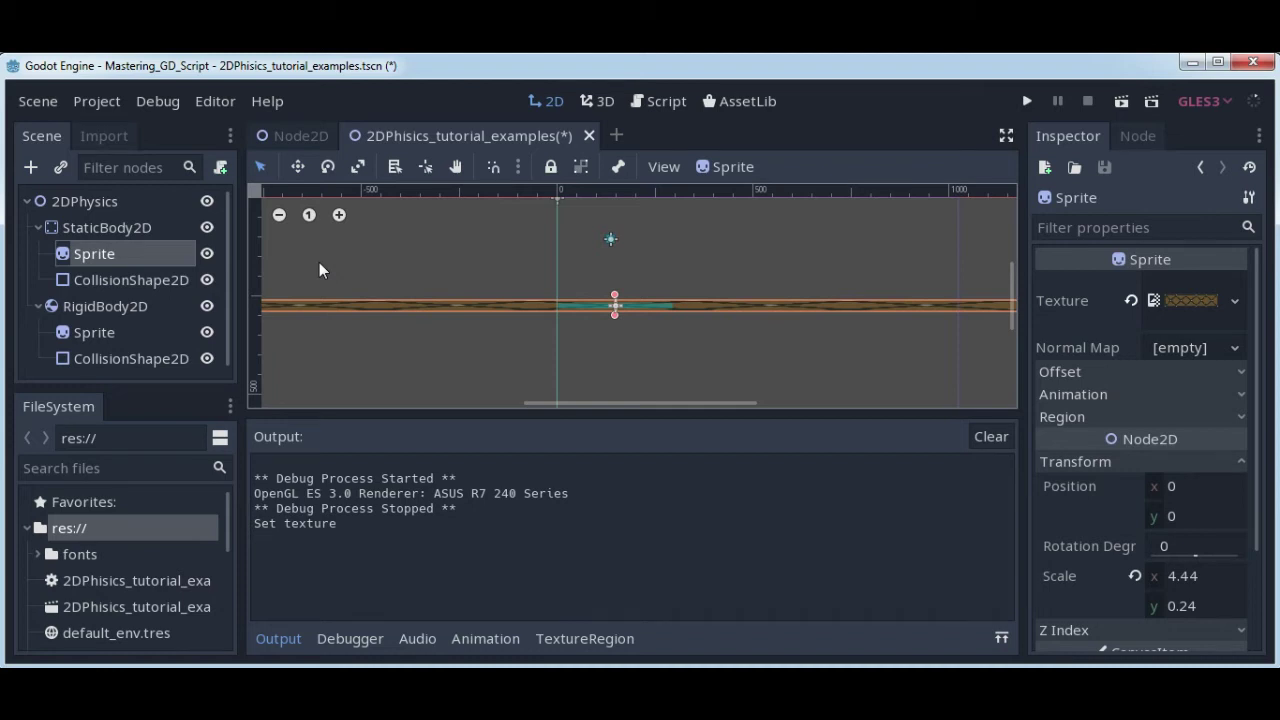
{"action": "scroll", "coordinate": [1256, 508], "scroll_direction": "down", "scroll_amount": 3}
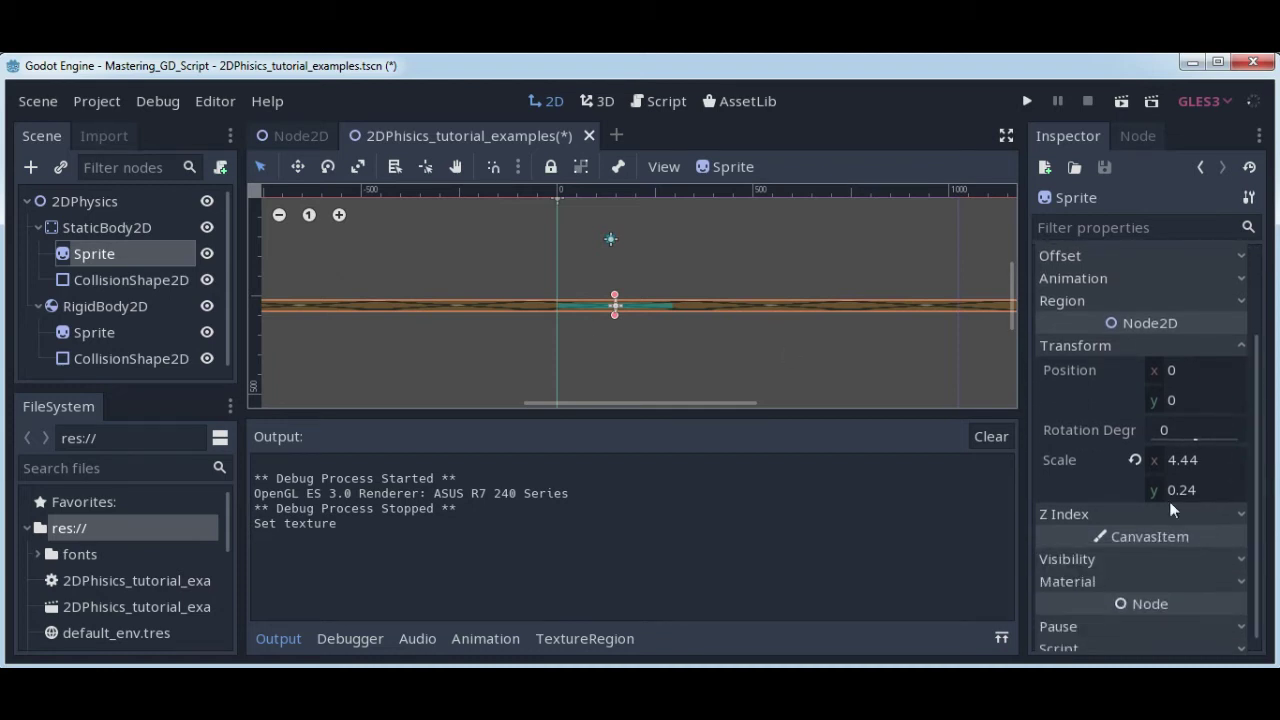
{"action": "left_click", "coordinate": [1137, 459]}
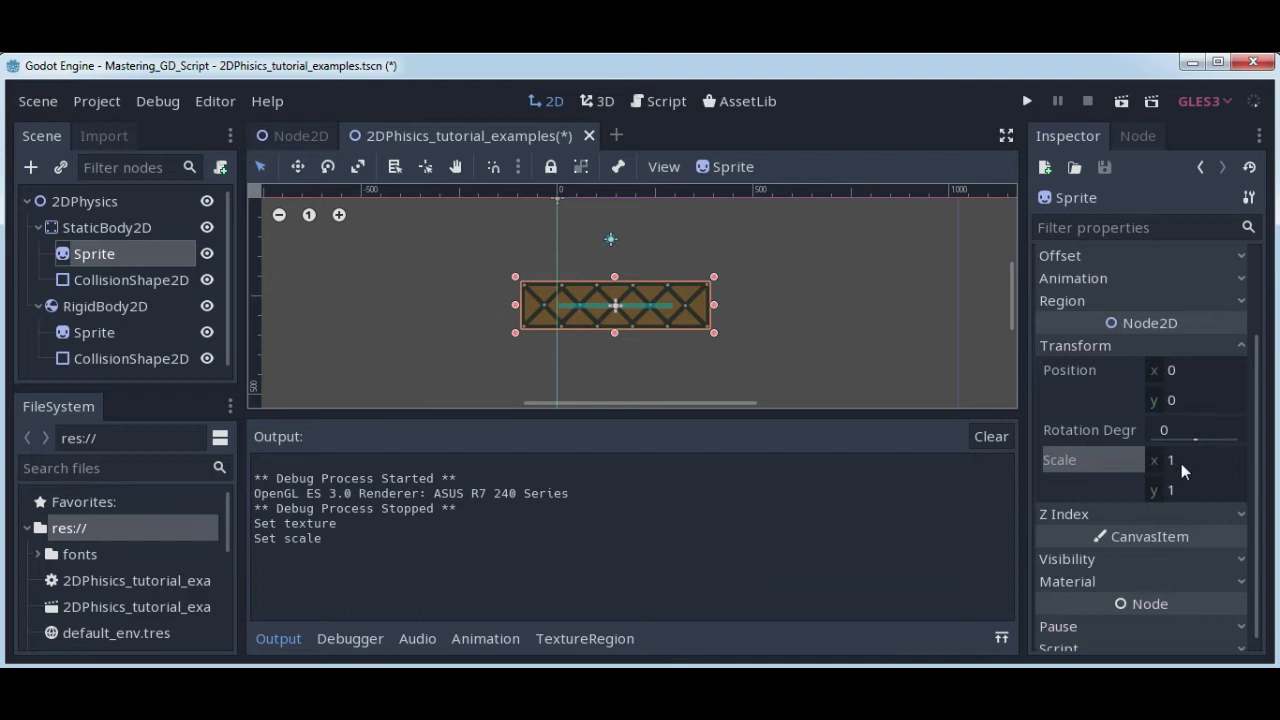
Set the ground sprite's vertical scale to 0.21 and deselect it
{"action": "scroll", "coordinate": [737, 264], "scroll_direction": "down", "scroll_amount": 1}
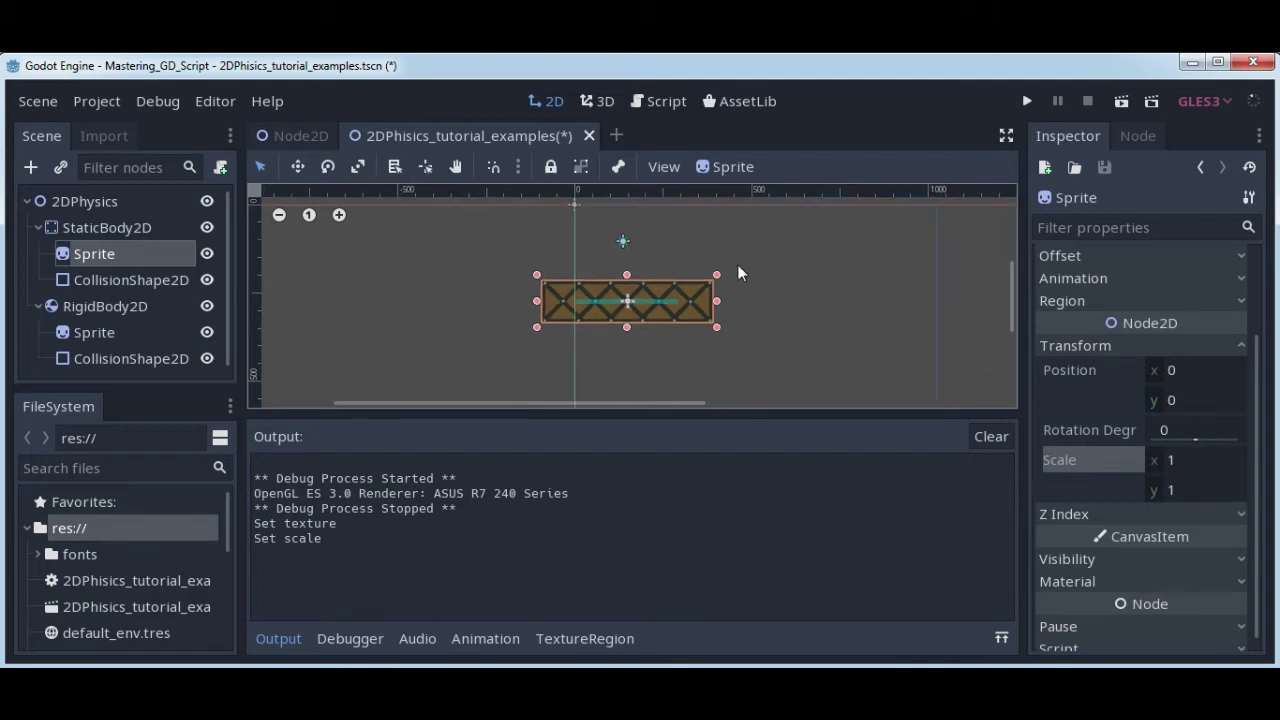
{"action": "scroll", "coordinate": [741, 269], "scroll_direction": "down", "scroll_amount": 1}
{"action": "scroll", "coordinate": [736, 287], "scroll_direction": "down", "scroll_amount": 1}
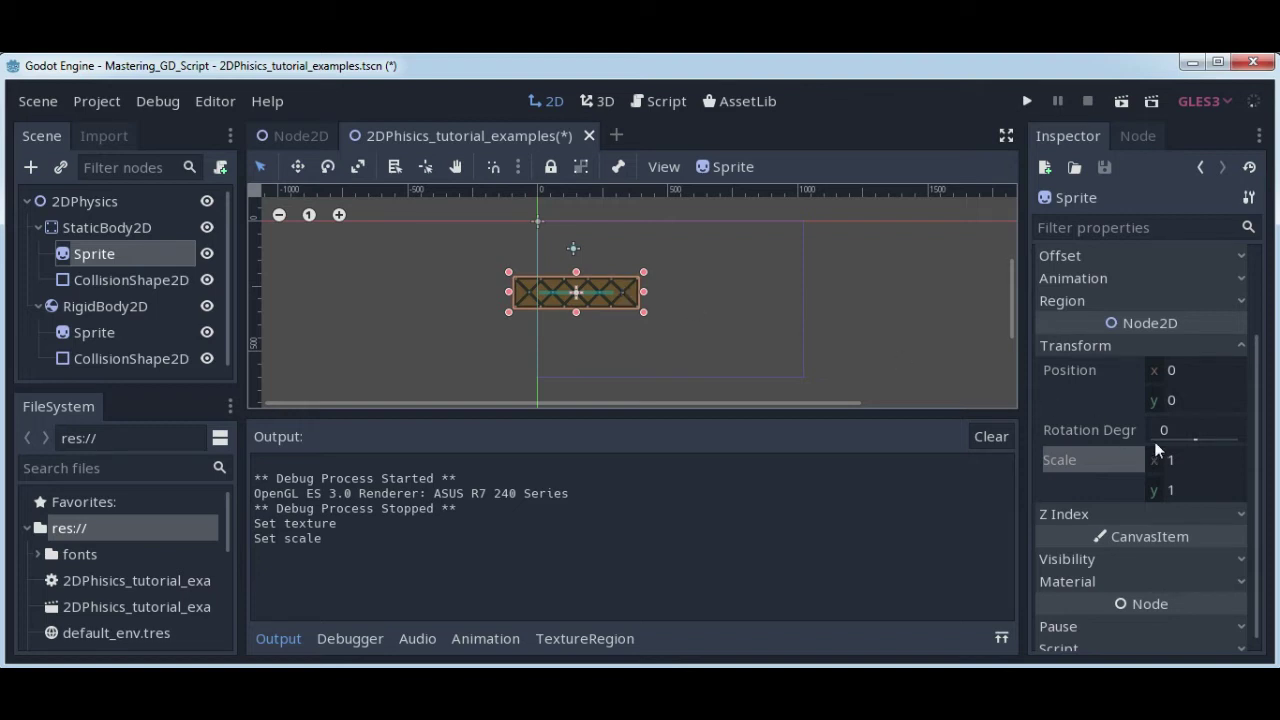
{"action": "left_click", "coordinate": [1180, 490]}
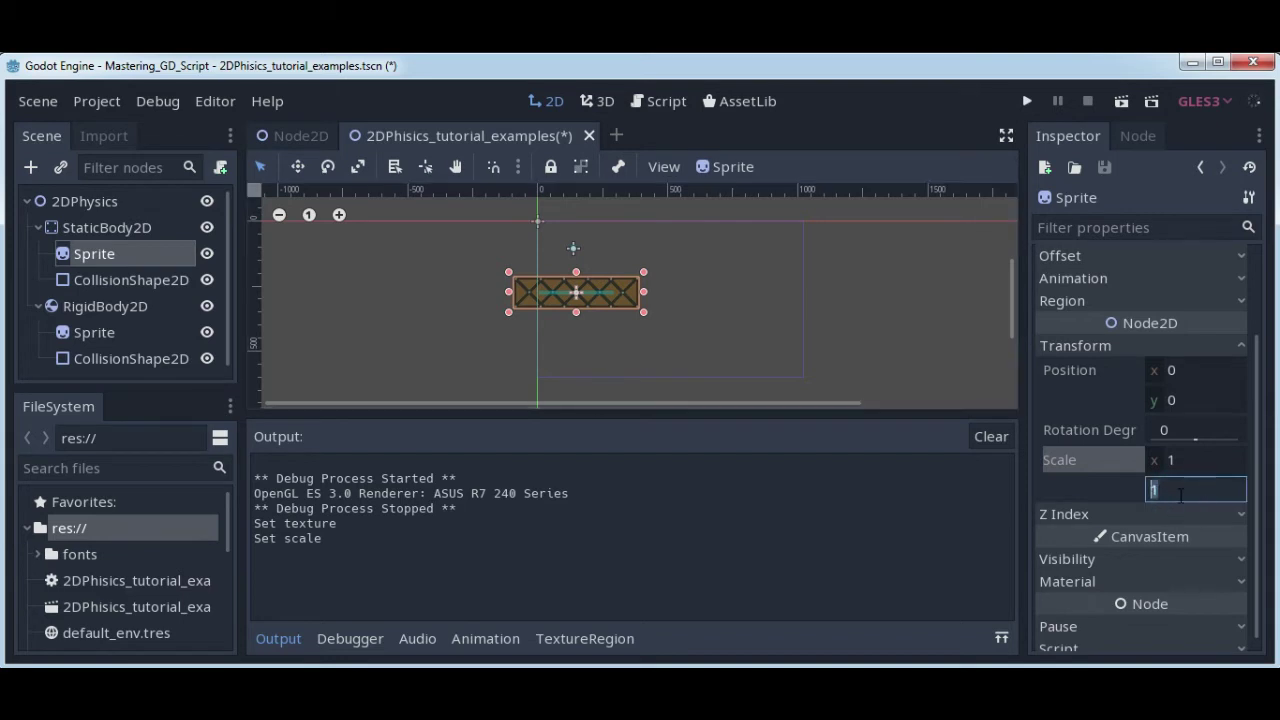
{"action": "type", "text": "0."}
{"action": "type", "text": "21"}
{"action": "key", "text": "Return"}
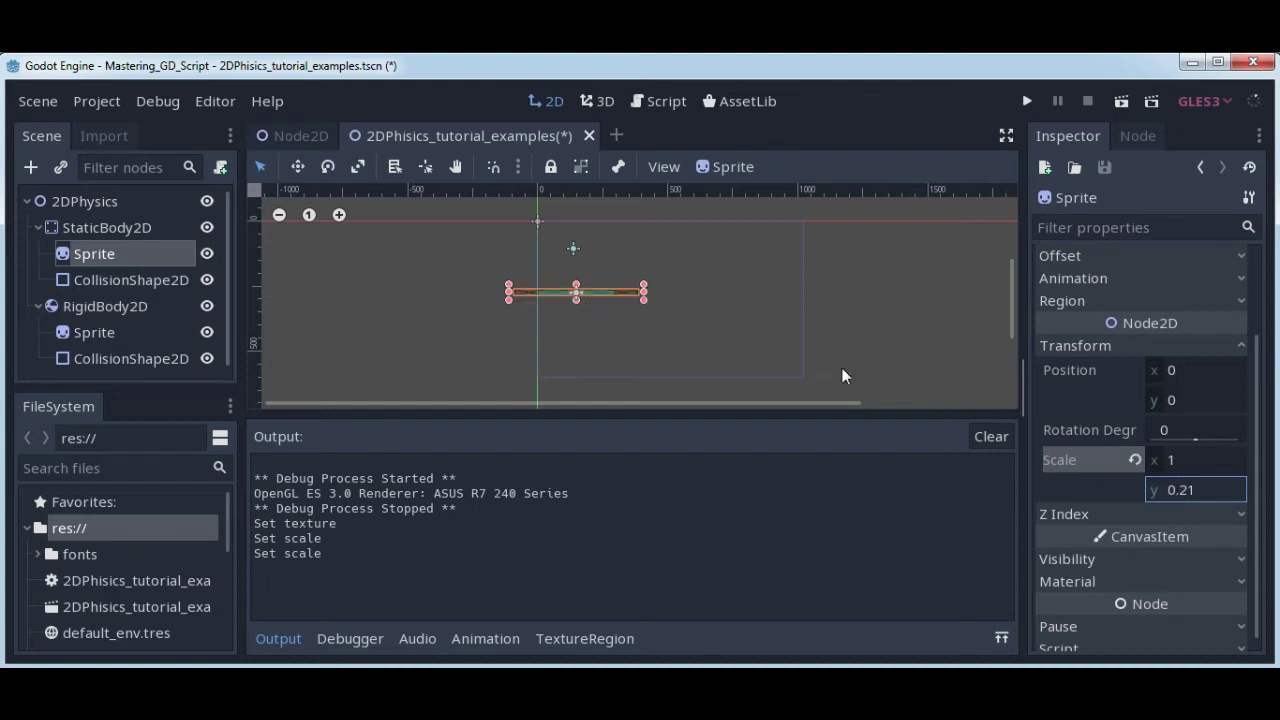
{"action": "left_click", "coordinate": [653, 314]}
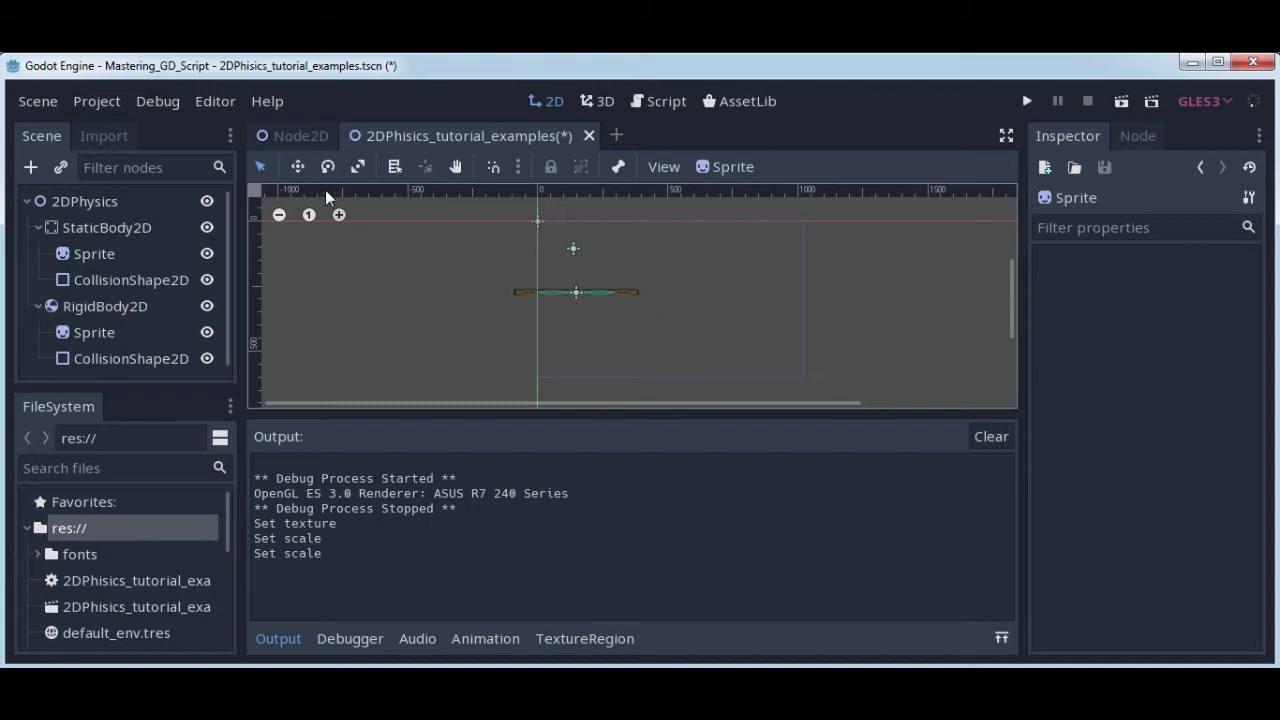
{"action": "scroll", "coordinate": [625, 299], "scroll_direction": "up", "scroll_amount": 2}
{"action": "scroll", "coordinate": [625, 299], "scroll_direction": "up", "scroll_amount": 3}
{"action": "scroll", "coordinate": [625, 299], "scroll_direction": "up", "scroll_amount": 2}
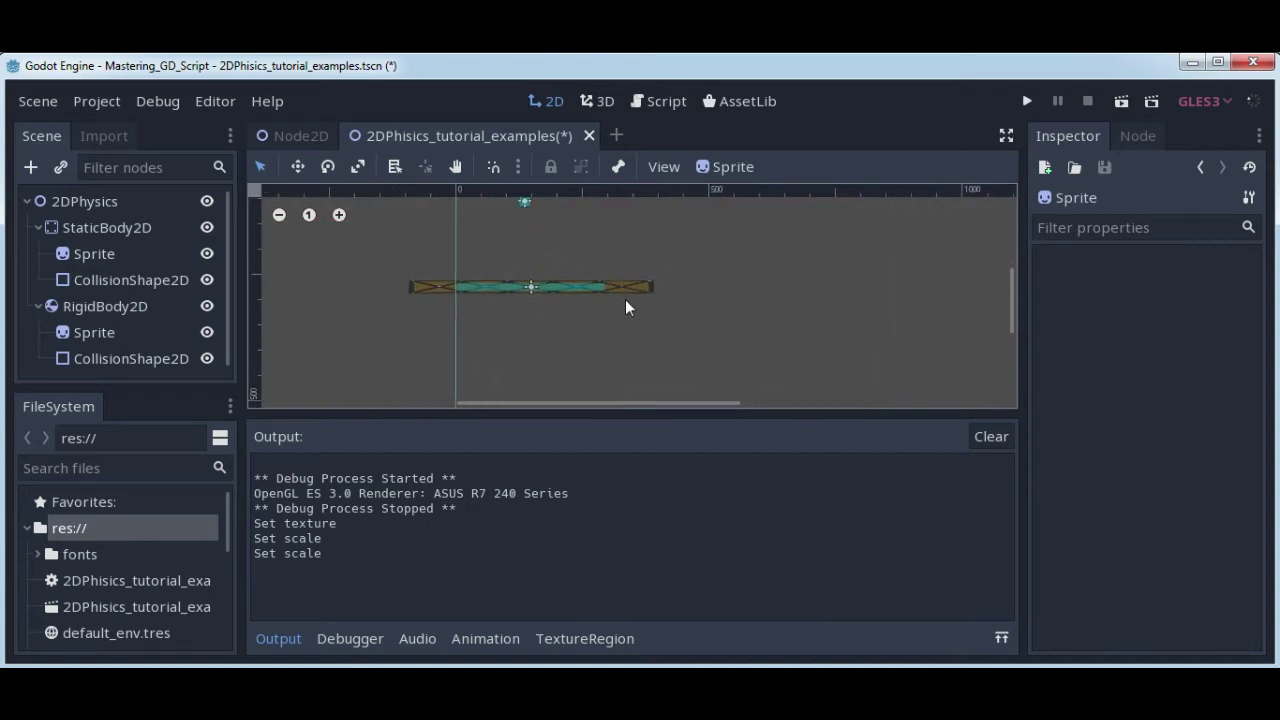
{"action": "scroll", "coordinate": [625, 299], "scroll_direction": "up", "scroll_amount": 1}
Drag the metal ground sprite down-right to roughly (152, 53) with the Move tool
{"action": "left_click", "coordinate": [297, 166]}
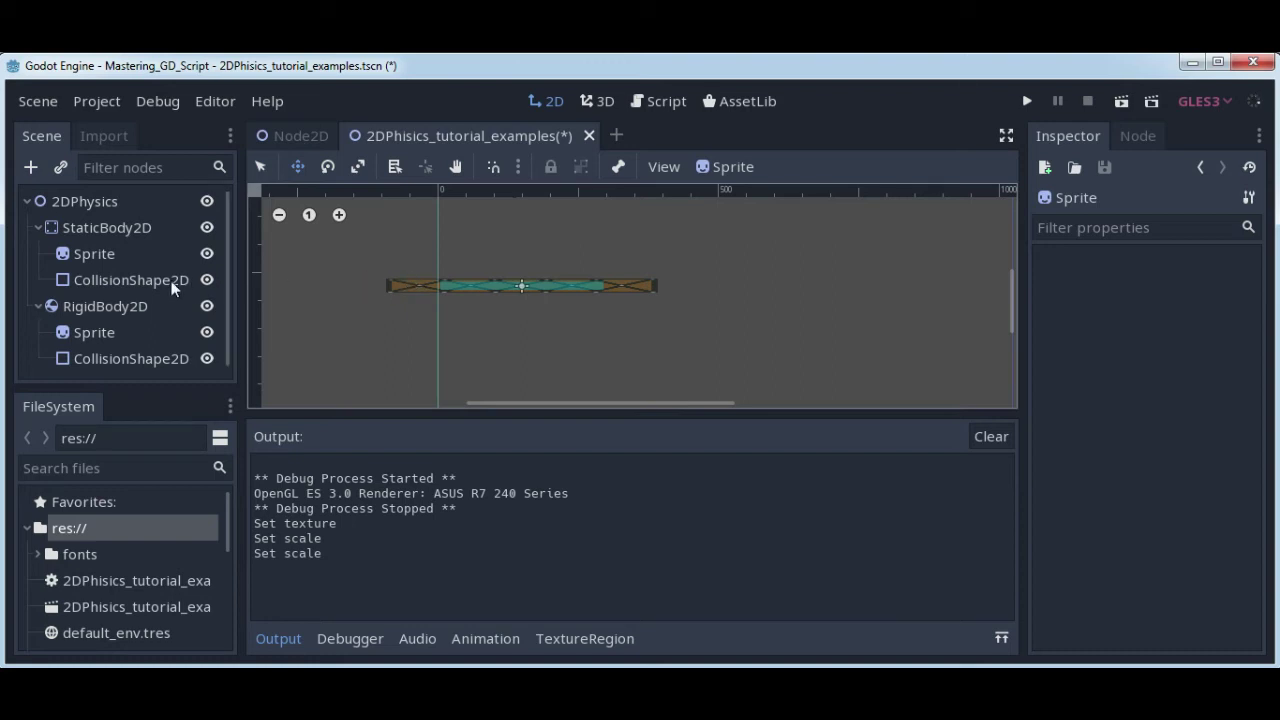
{"action": "left_click", "coordinate": [152, 255]}
{"action": "left_click_drag", "start_coordinate": [429, 286], "coordinate": [505, 314]}
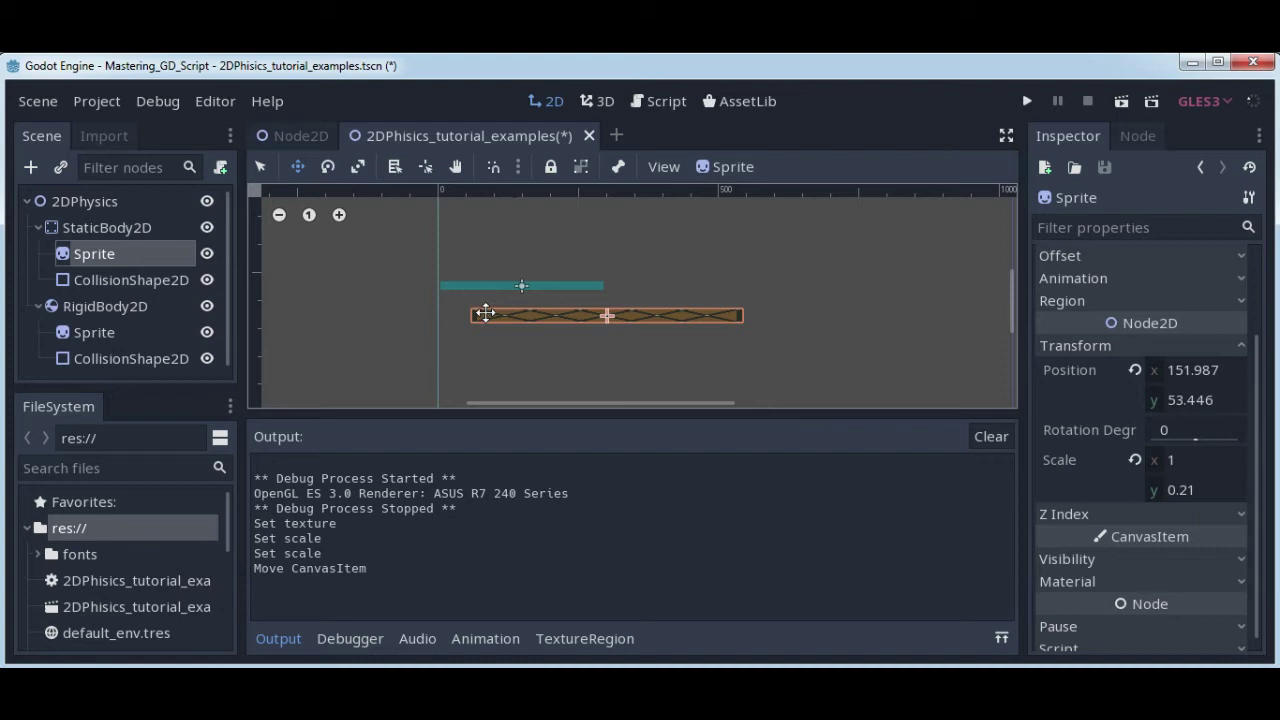
Move the ground's collision rectangle onto the metal bar and widen it along the bar
{"action": "left_click", "coordinate": [145, 279]}
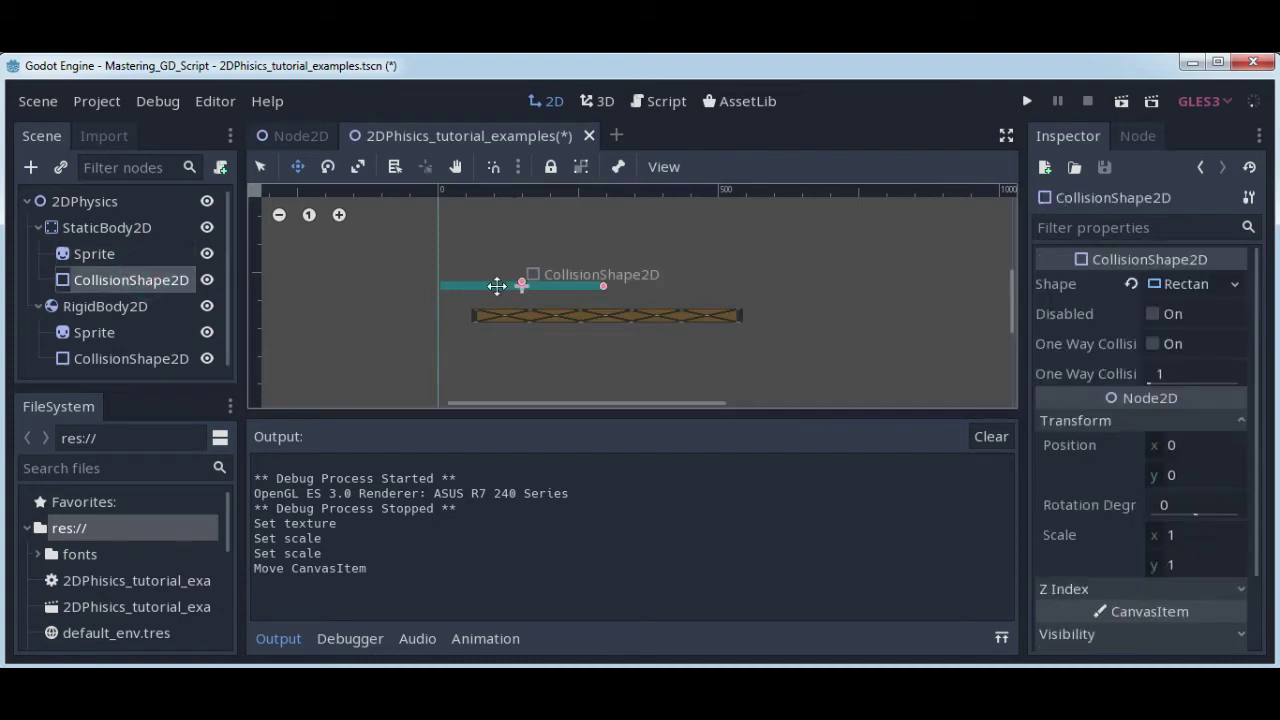
{"action": "left_click_drag", "start_coordinate": [496, 285], "coordinate": [527, 313]}
{"action": "scroll", "coordinate": [571, 340], "scroll_direction": "up", "scroll_amount": 1}
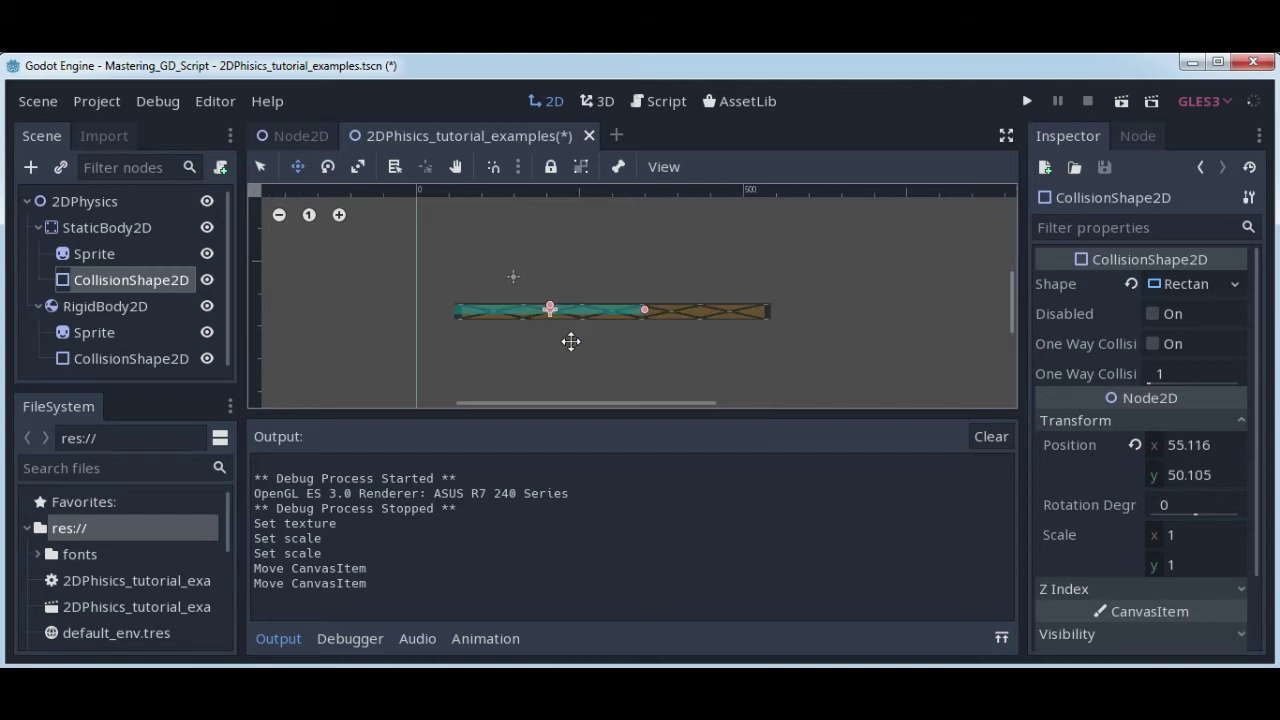
{"action": "scroll", "coordinate": [571, 340], "scroll_direction": "up", "scroll_amount": 1}
{"action": "scroll", "coordinate": [571, 340], "scroll_direction": "up", "scroll_amount": 1}
{"action": "left_click", "coordinate": [261, 166]}
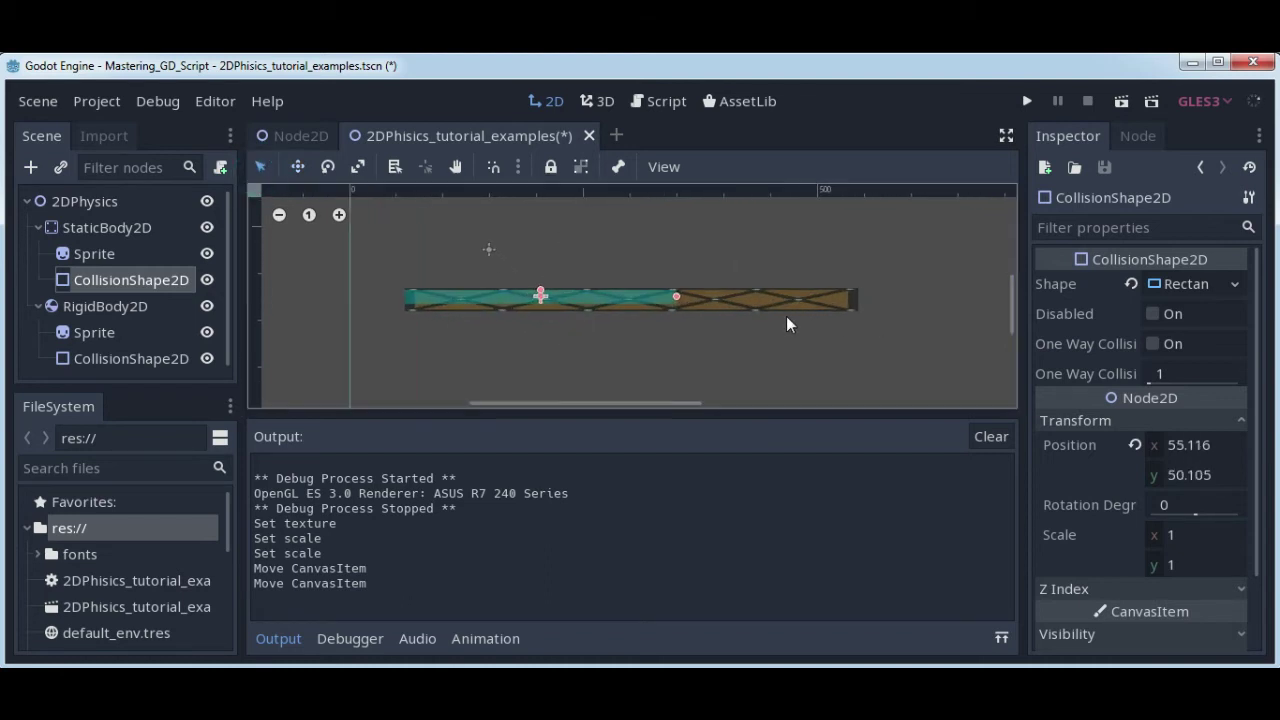
{"action": "left_click_drag", "start_coordinate": [678, 294], "coordinate": [756, 299]}
{"action": "left_click", "coordinate": [297, 166]}
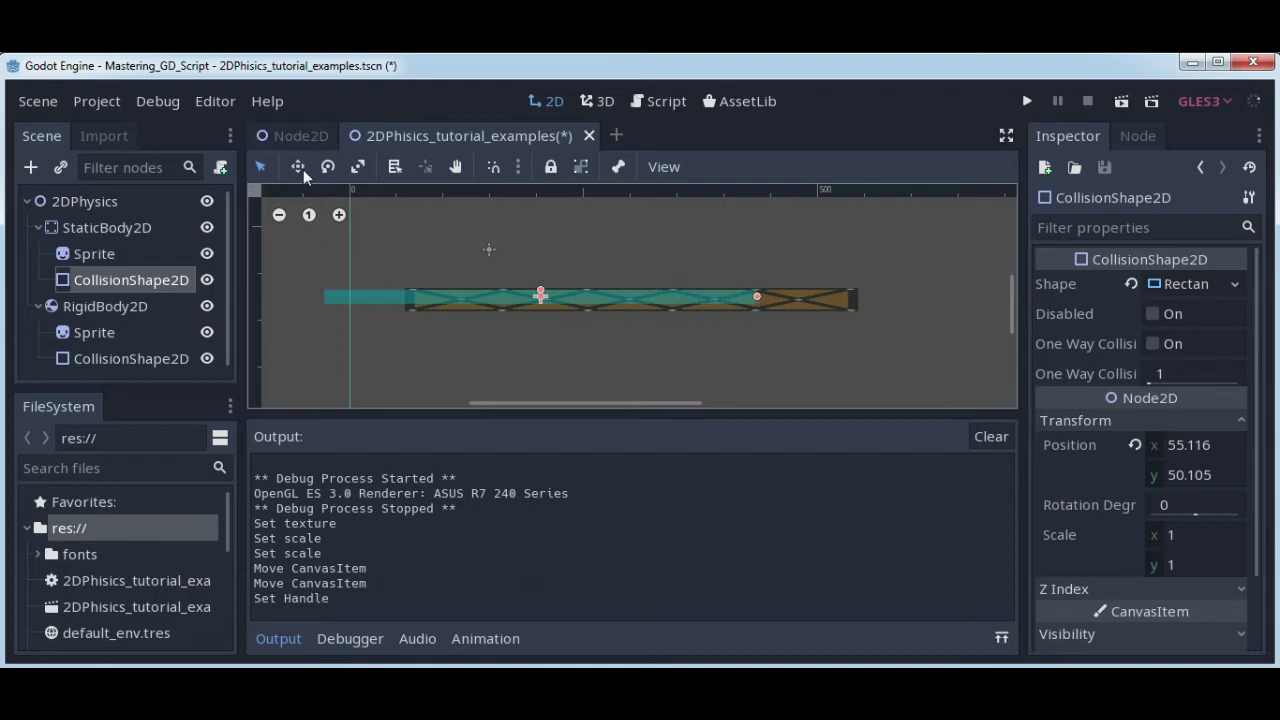
{"action": "left_click_drag", "start_coordinate": [470, 290], "coordinate": [560, 298]}
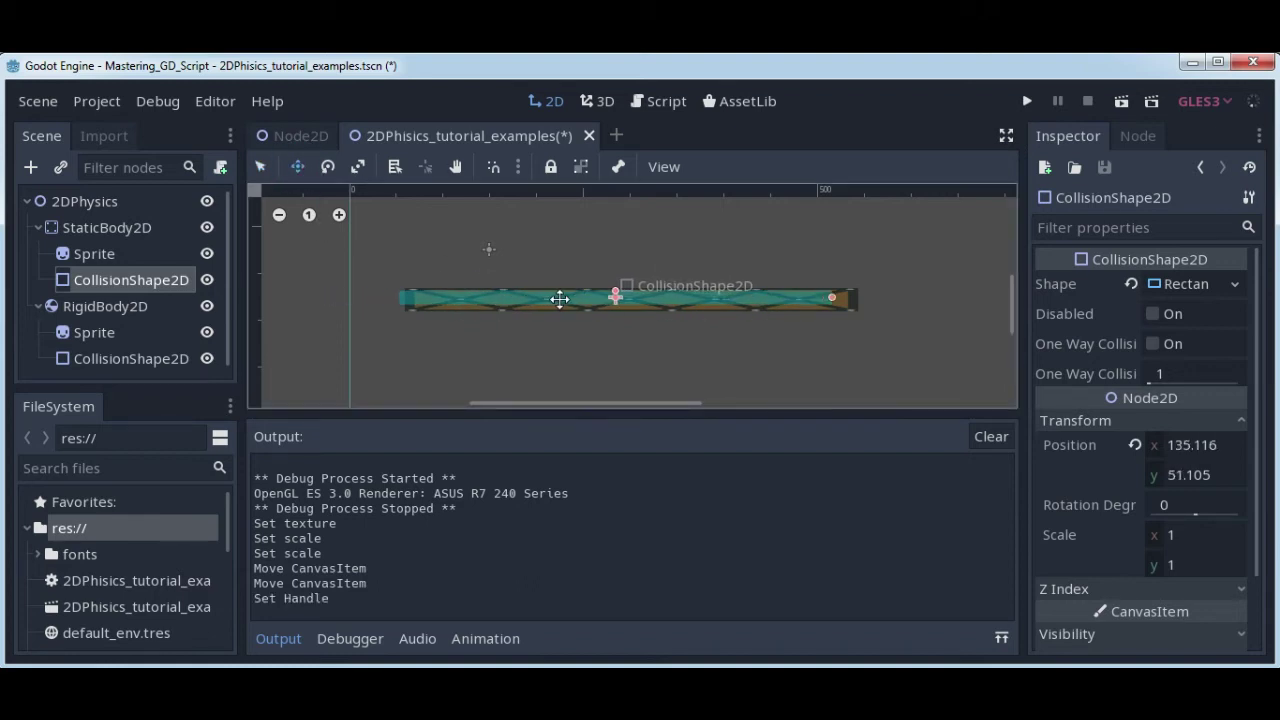
{"action": "left_click_drag", "start_coordinate": [561, 298], "coordinate": [562, 296]}
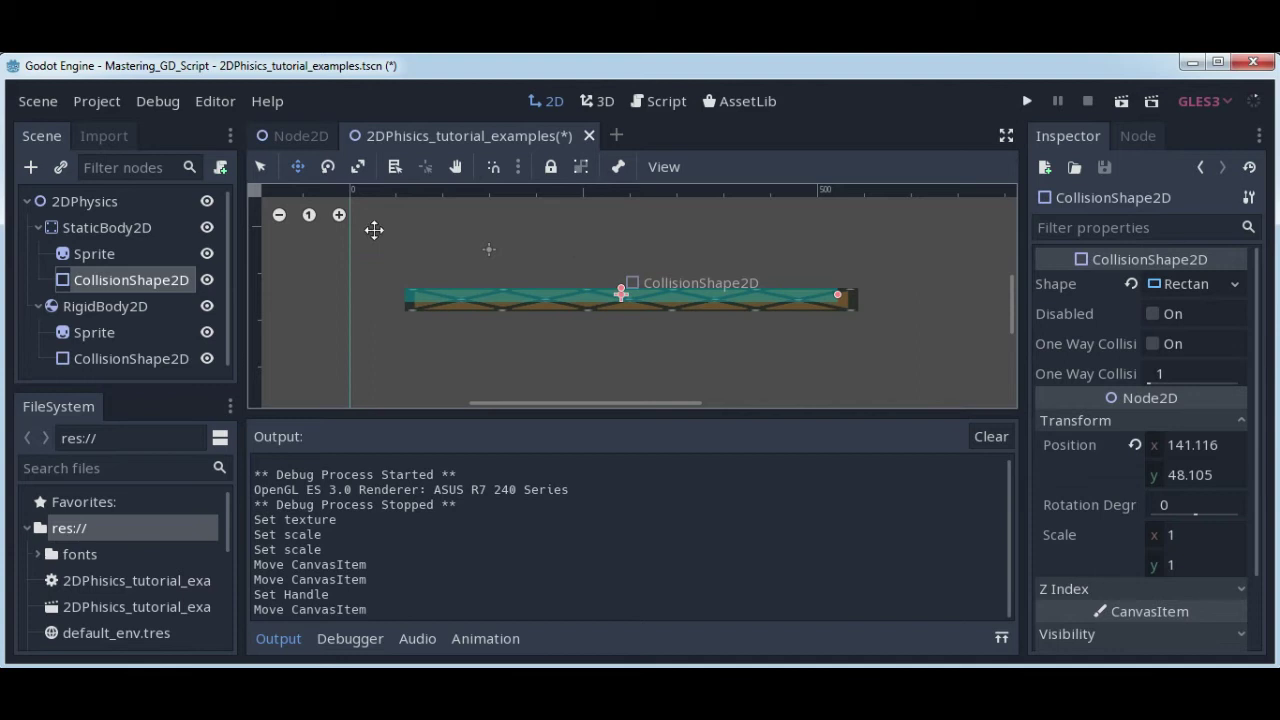
Stretch the collision rectangle's right edge to the bar's end and realign it
{"action": "left_click", "coordinate": [261, 166]}
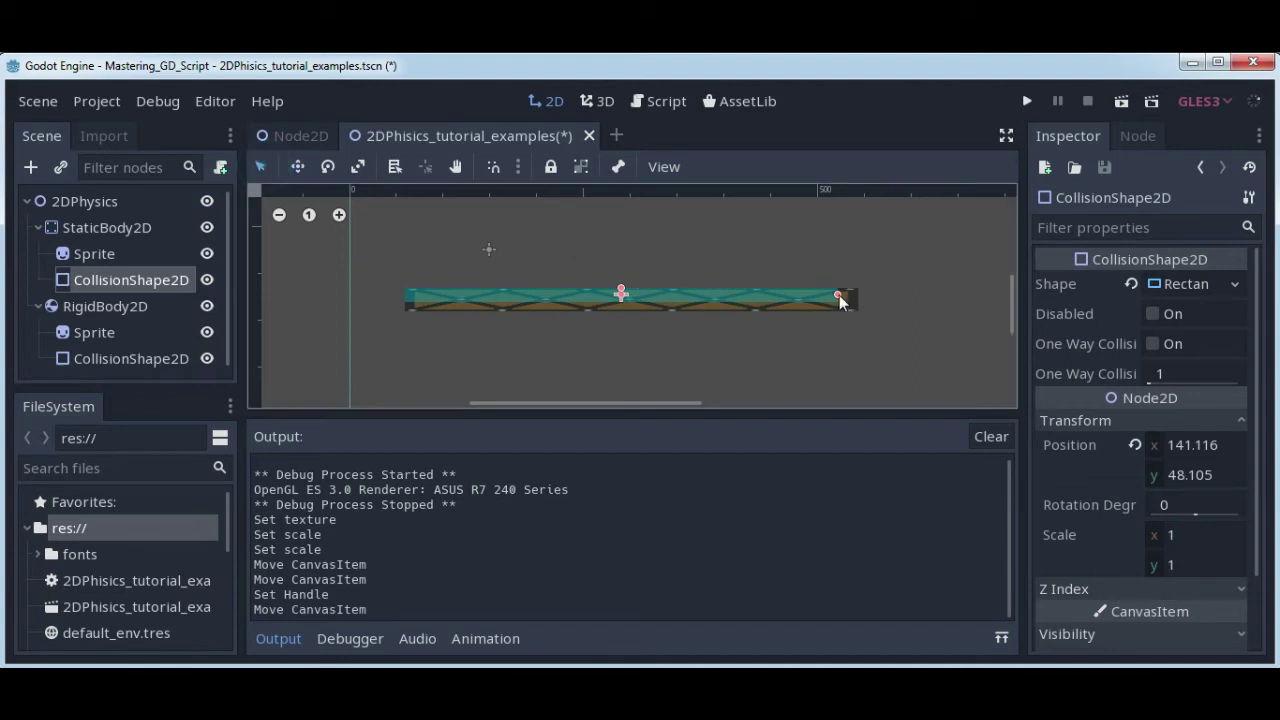
{"action": "left_click_drag", "start_coordinate": [842, 295], "coordinate": [844, 294]}
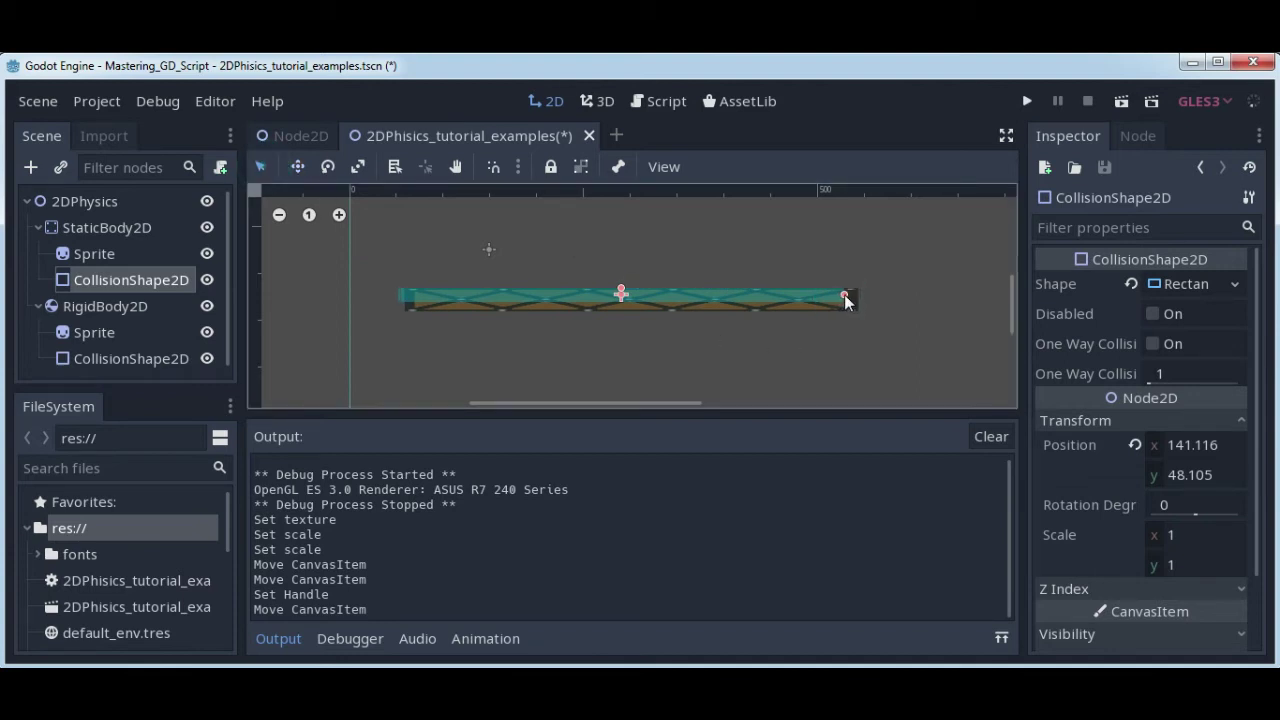
{"action": "left_click", "coordinate": [297, 166]}
{"action": "left_click_drag", "start_coordinate": [466, 297], "coordinate": [475, 297]}
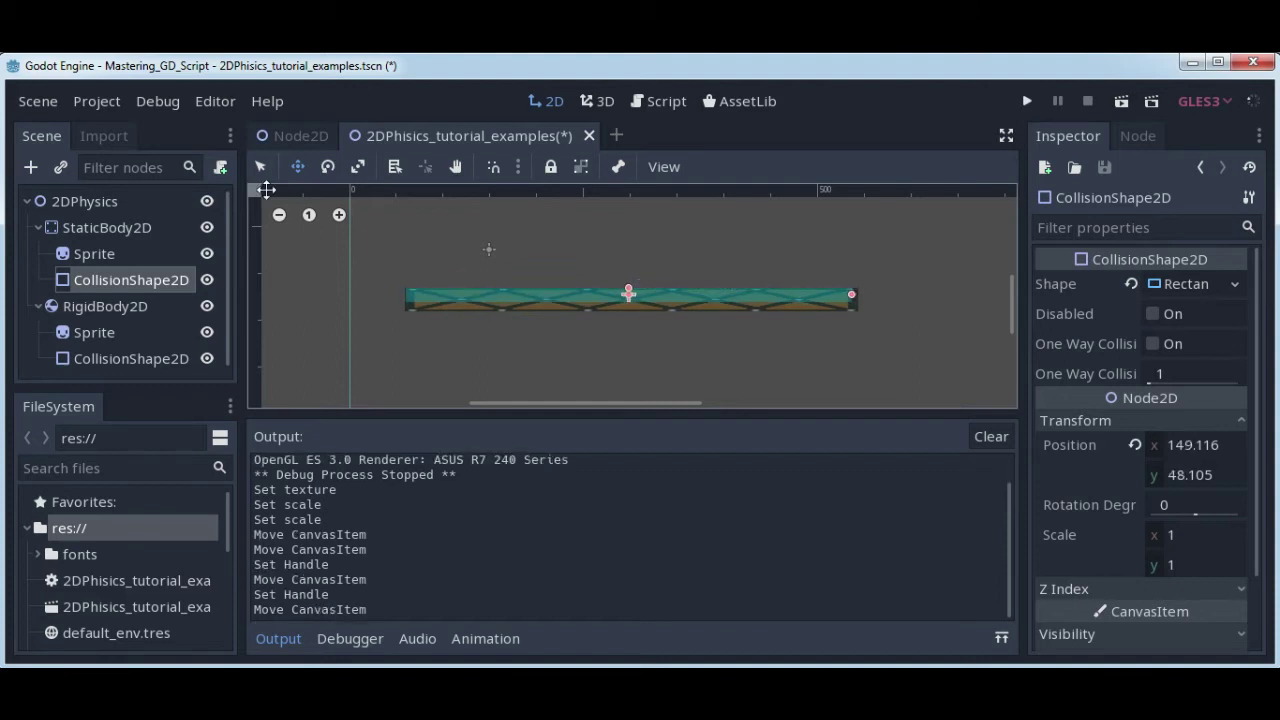
{"action": "left_click", "coordinate": [260, 166]}
{"action": "left_click_drag", "start_coordinate": [855, 294], "coordinate": [857, 295]}
{"action": "left_click", "coordinate": [297, 166]}
{"action": "left_click_drag", "start_coordinate": [450, 291], "coordinate": [453, 293]}
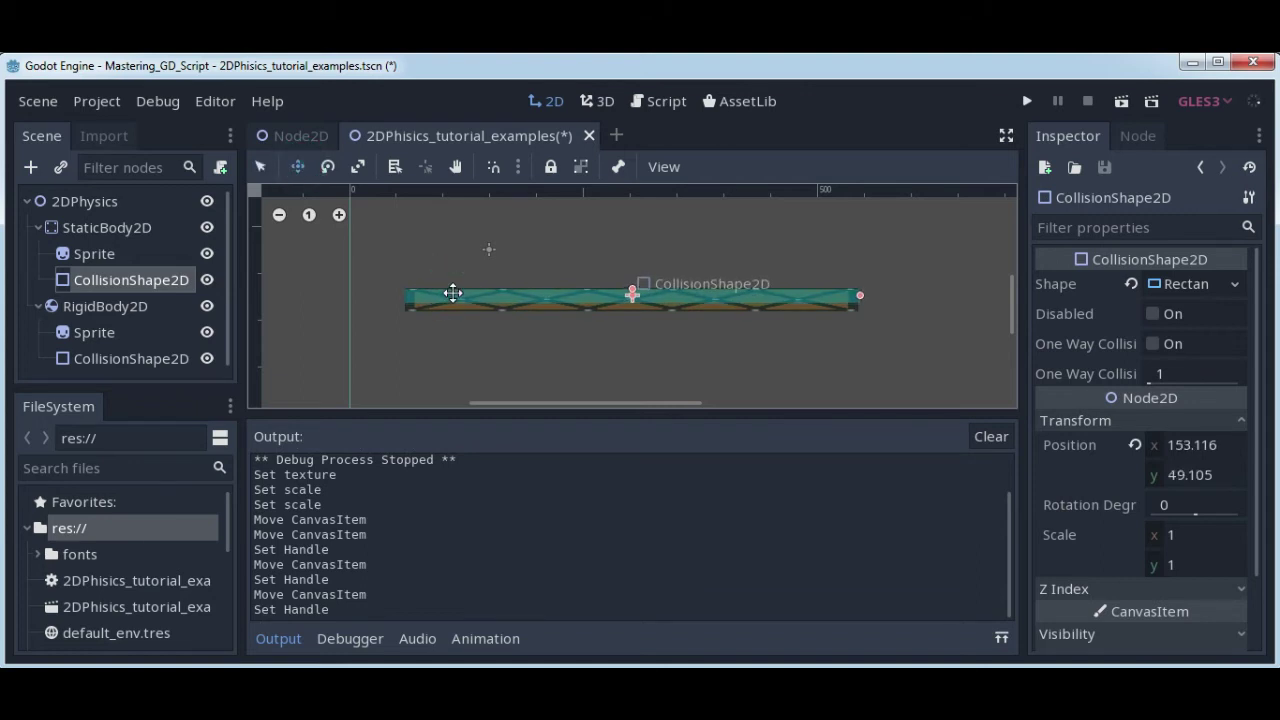
{"action": "left_click_drag", "start_coordinate": [453, 293], "coordinate": [452, 291]}
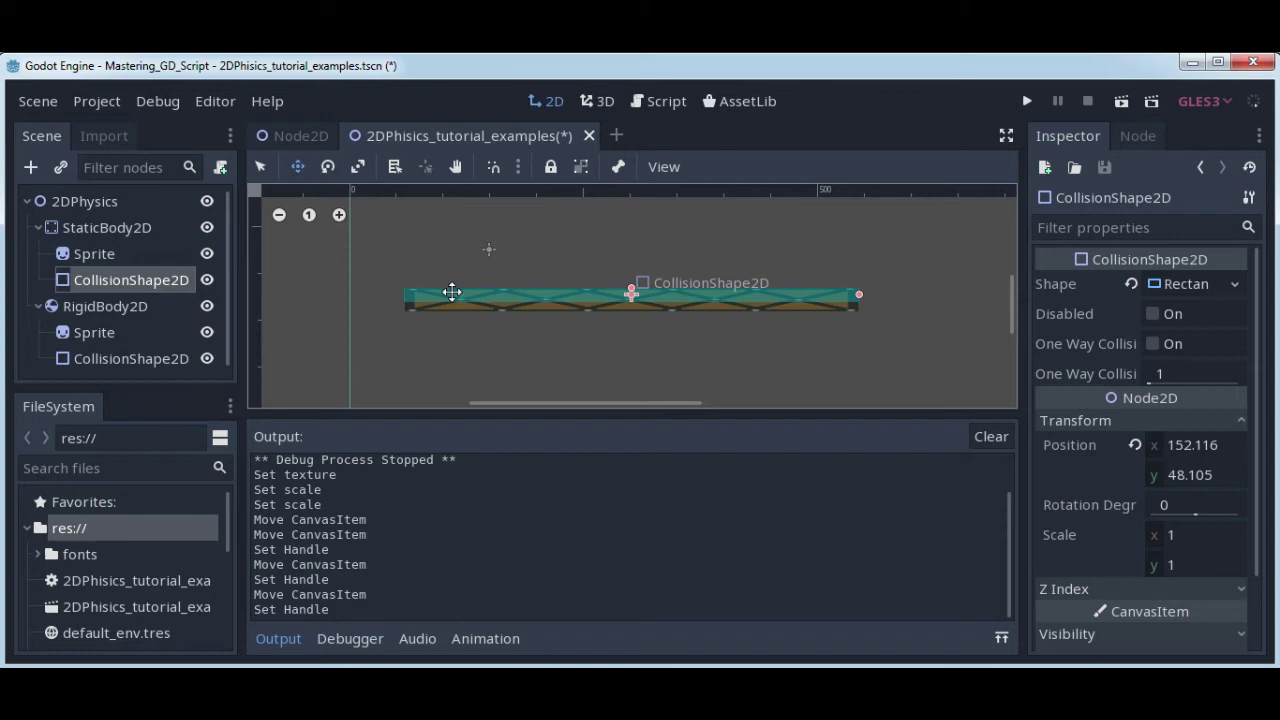
Adjust the collision rectangle's height and centre it vertically on the bar, near (153, 53)
{"action": "key", "text": "q"}
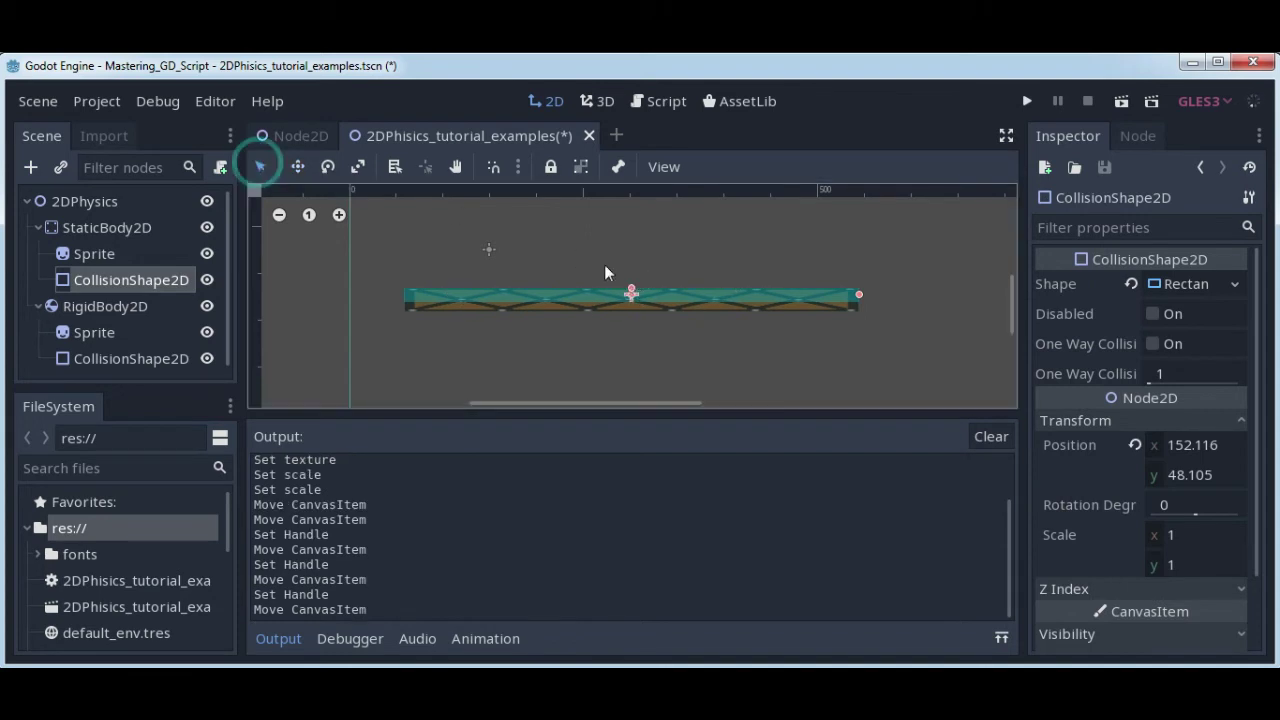
{"action": "left_click_drag", "start_coordinate": [634, 284], "coordinate": [634, 280]}
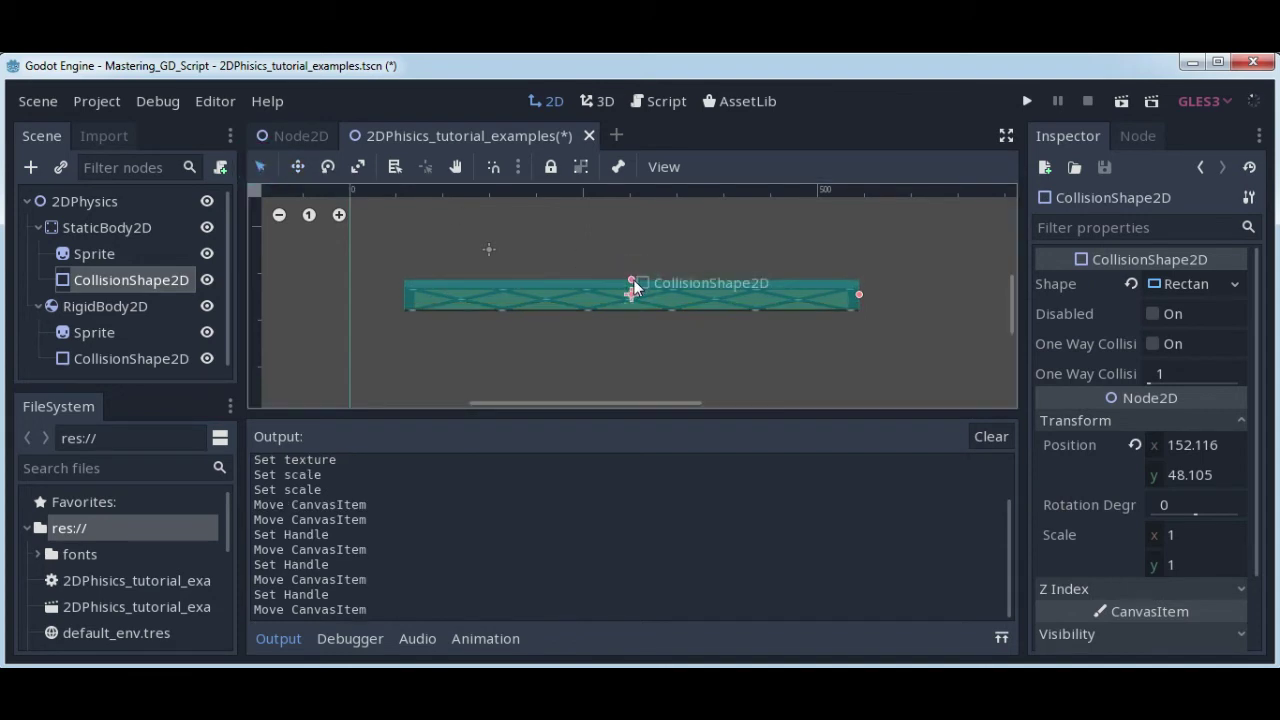
{"action": "left_click", "coordinate": [297, 166]}
{"action": "left_click_drag", "start_coordinate": [520, 294], "coordinate": [522, 298]}
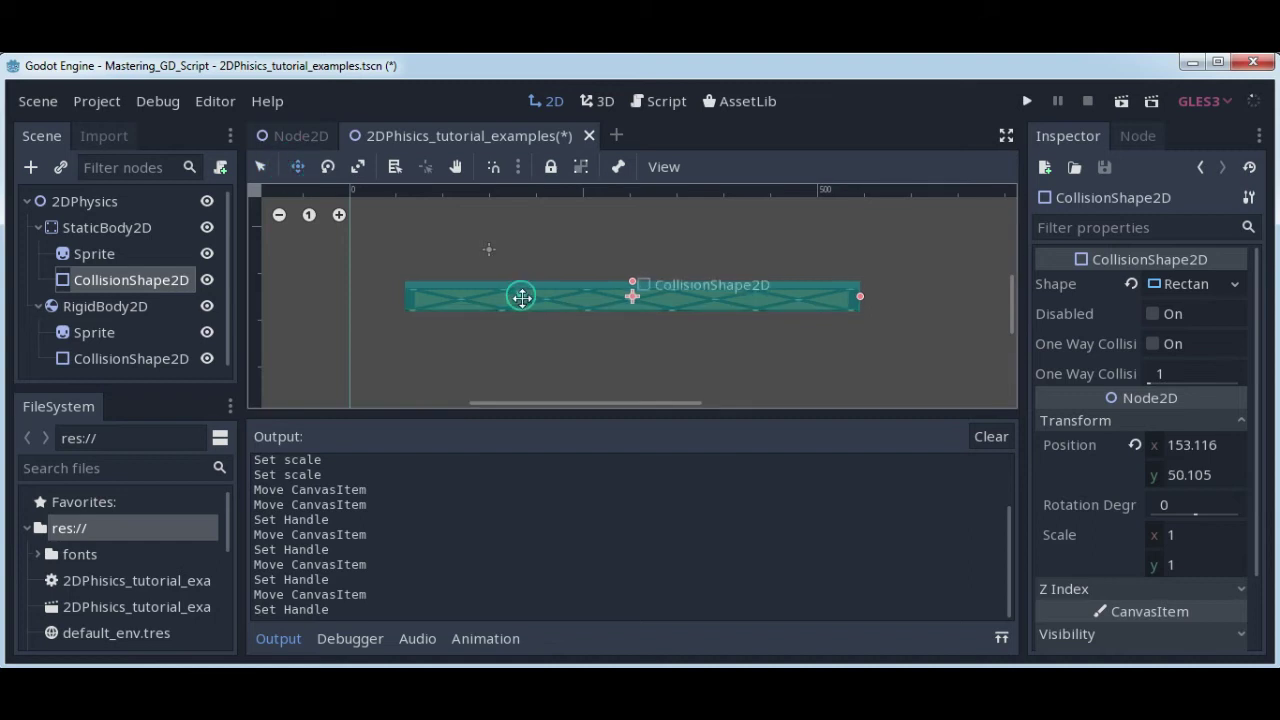
{"action": "left_click", "coordinate": [260, 166]}
{"action": "left_click", "coordinate": [633, 283]}
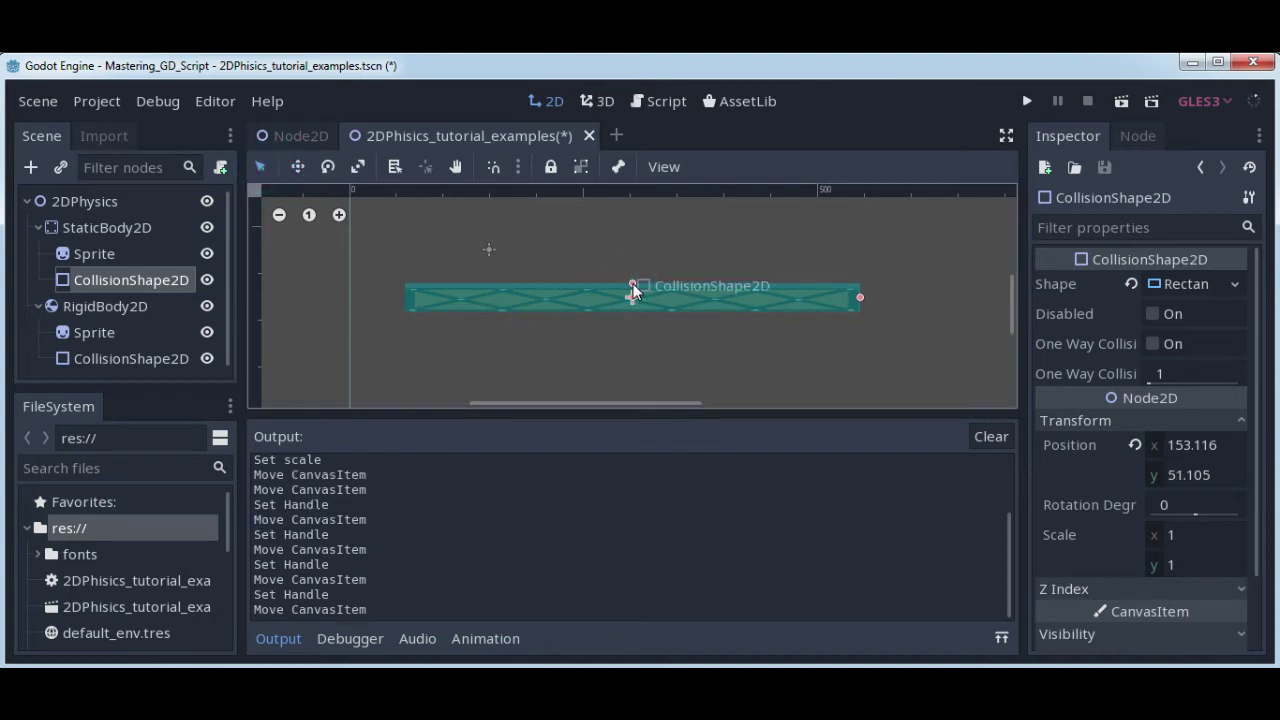
{"action": "left_click", "coordinate": [297, 166]}
{"action": "left_click_drag", "start_coordinate": [492, 293], "coordinate": [492, 294]}
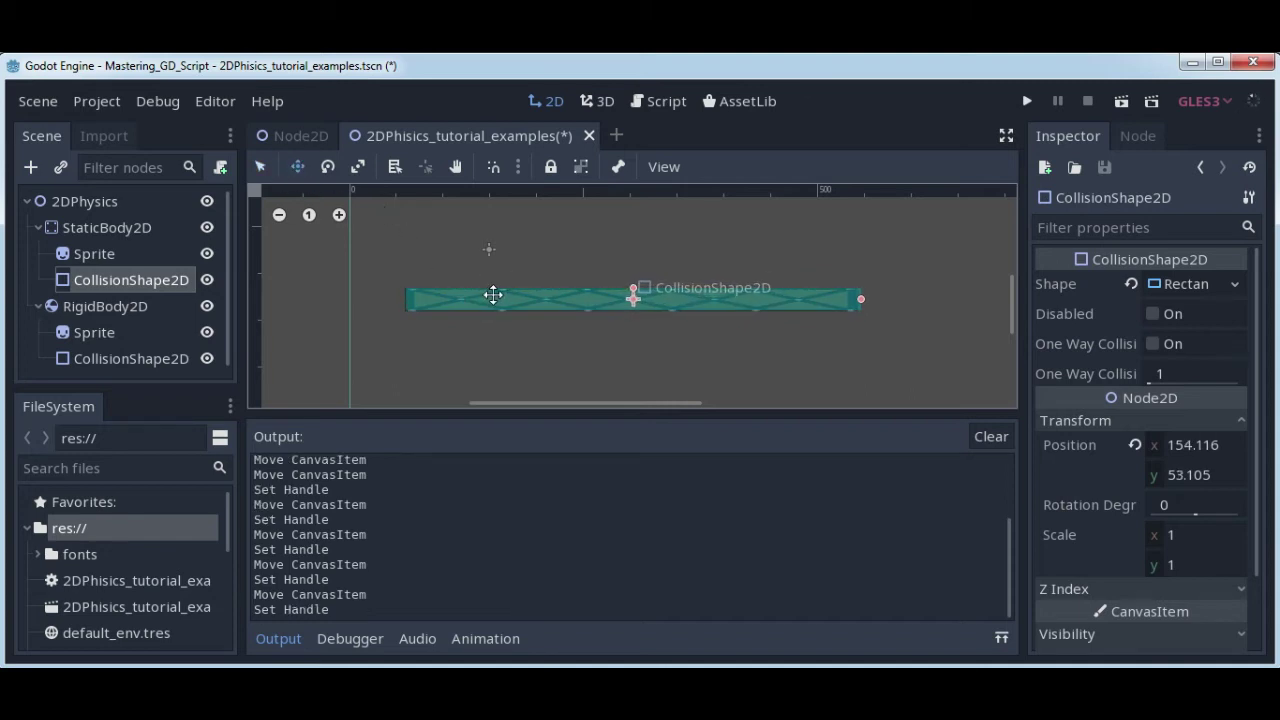
{"action": "left_click", "coordinate": [492, 294]}
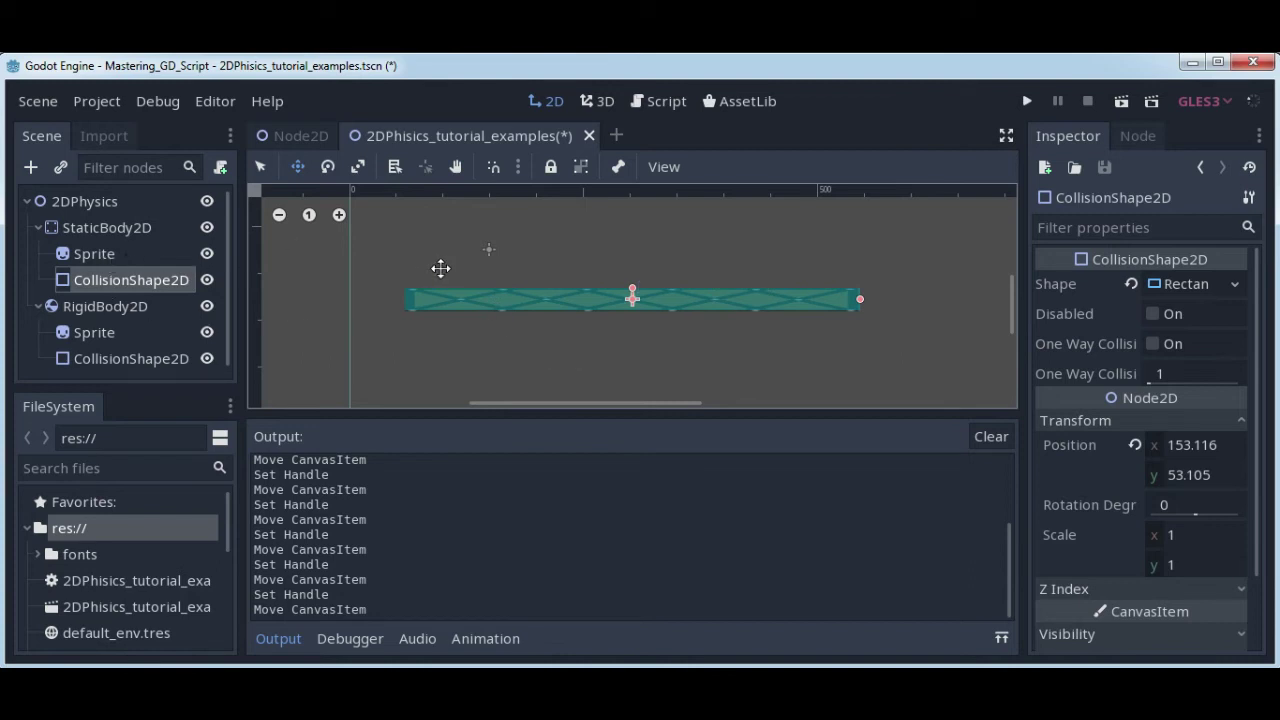
{"action": "left_click", "coordinate": [128, 232]}
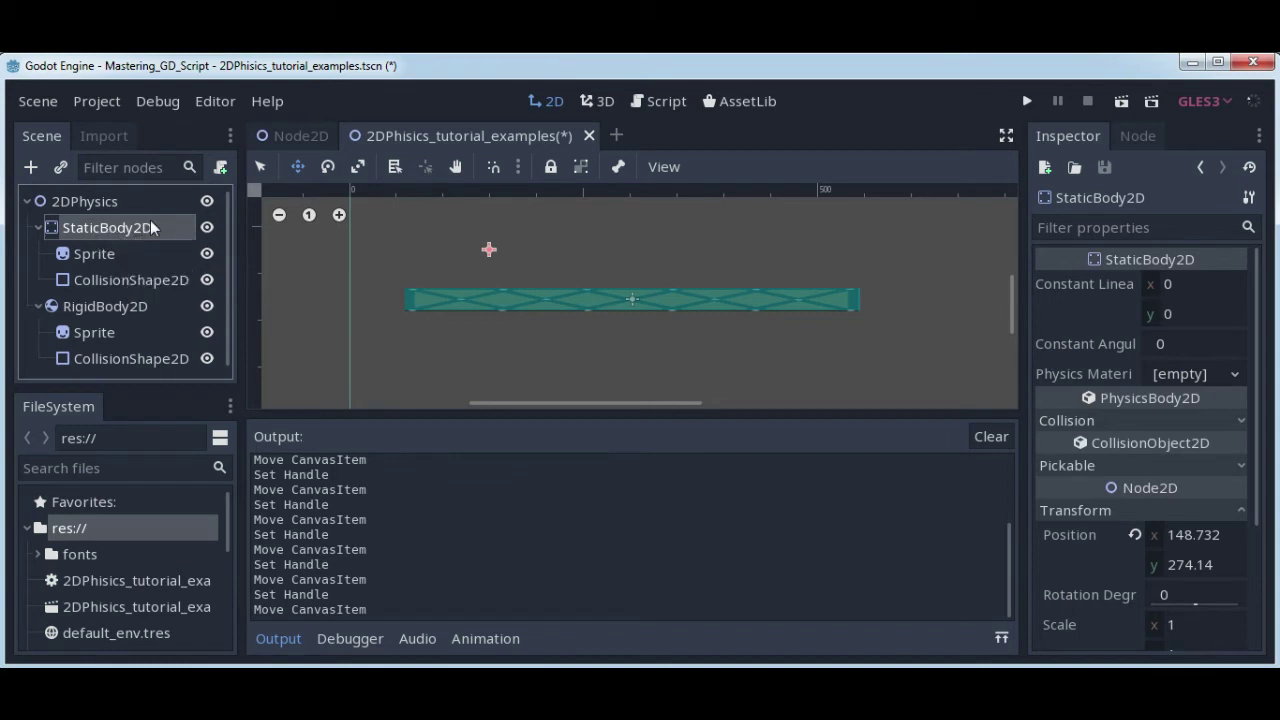
Reset the ground body's position to the origin and frame the bar and ball
{"action": "left_click", "coordinate": [1134, 535]}
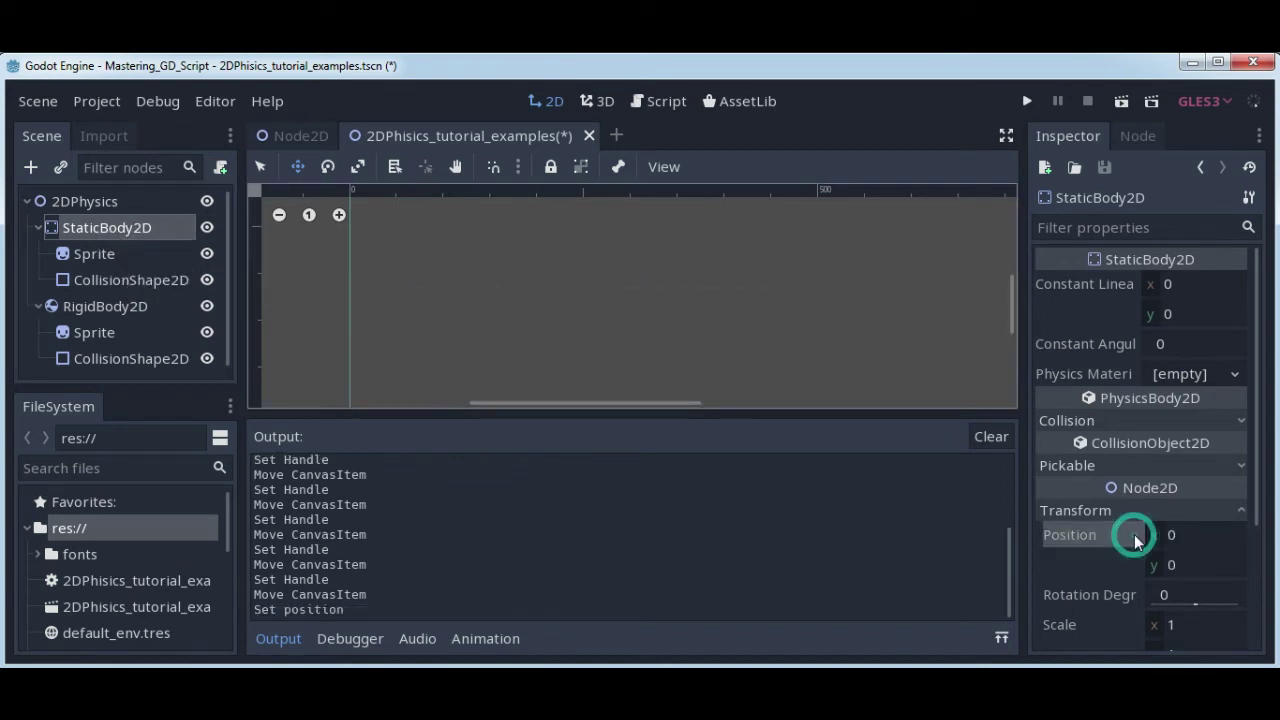
{"action": "scroll", "coordinate": [540, 317], "scroll_direction": "down", "scroll_amount": 1}
{"action": "scroll", "coordinate": [540, 317], "scroll_direction": "down", "scroll_amount": 2}
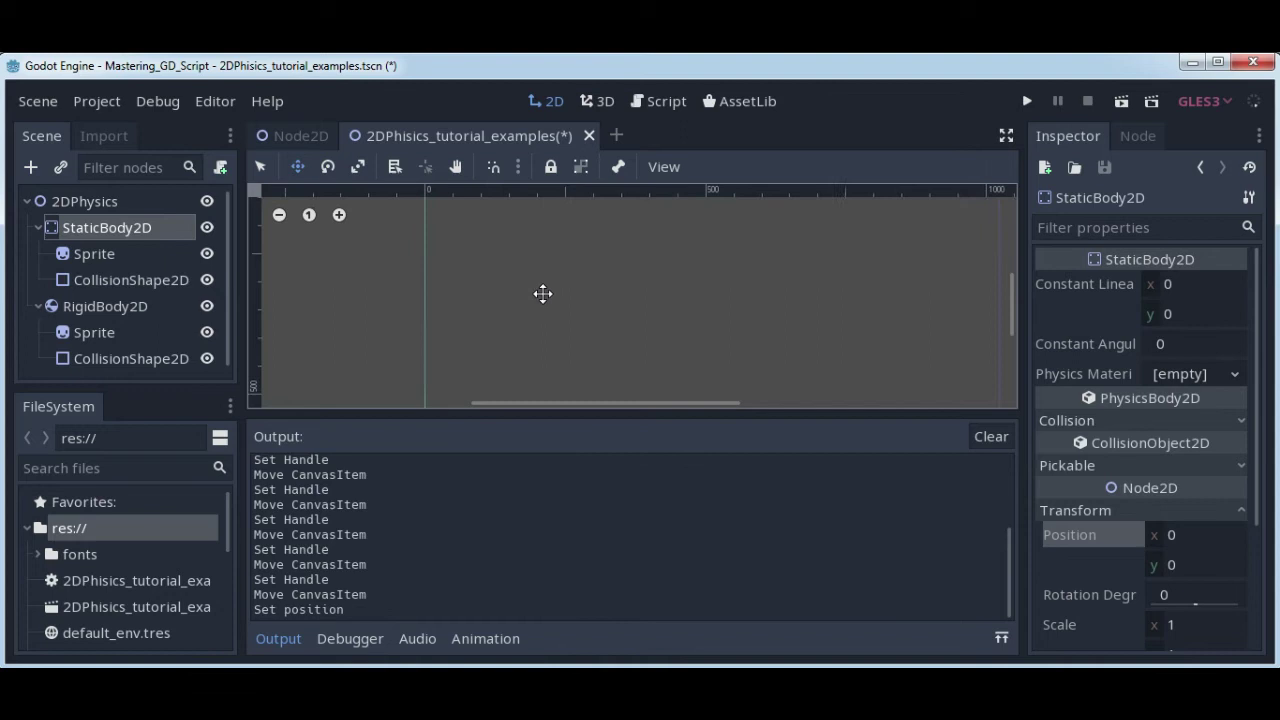
{"action": "scroll", "coordinate": [540, 300], "scroll_direction": "down", "scroll_amount": 2}
{"action": "middle_click_drag", "start_coordinate": [531, 290], "coordinate": [574, 188]}
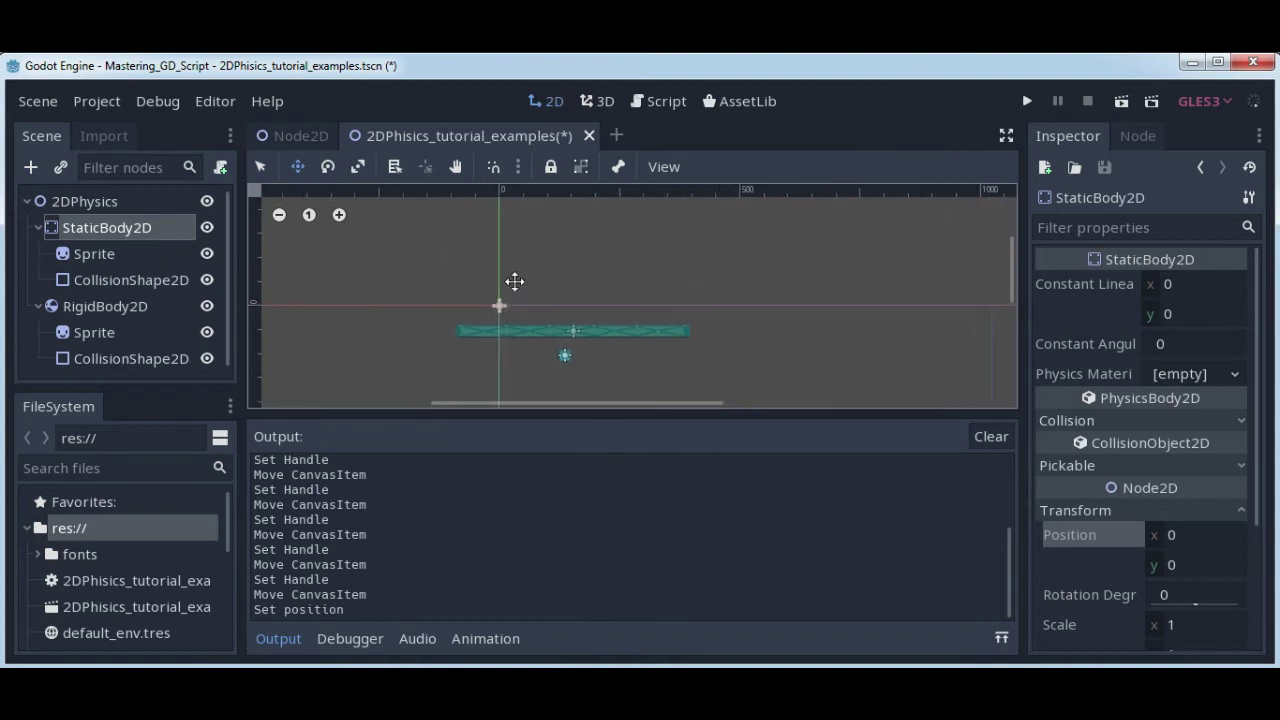
{"action": "scroll", "coordinate": [514, 285], "scroll_direction": "up", "scroll_amount": 1}
{"action": "scroll", "coordinate": [514, 285], "scroll_direction": "up", "scroll_amount": 2}
{"action": "middle_click_drag", "start_coordinate": [600, 285], "coordinate": [500, 218]}
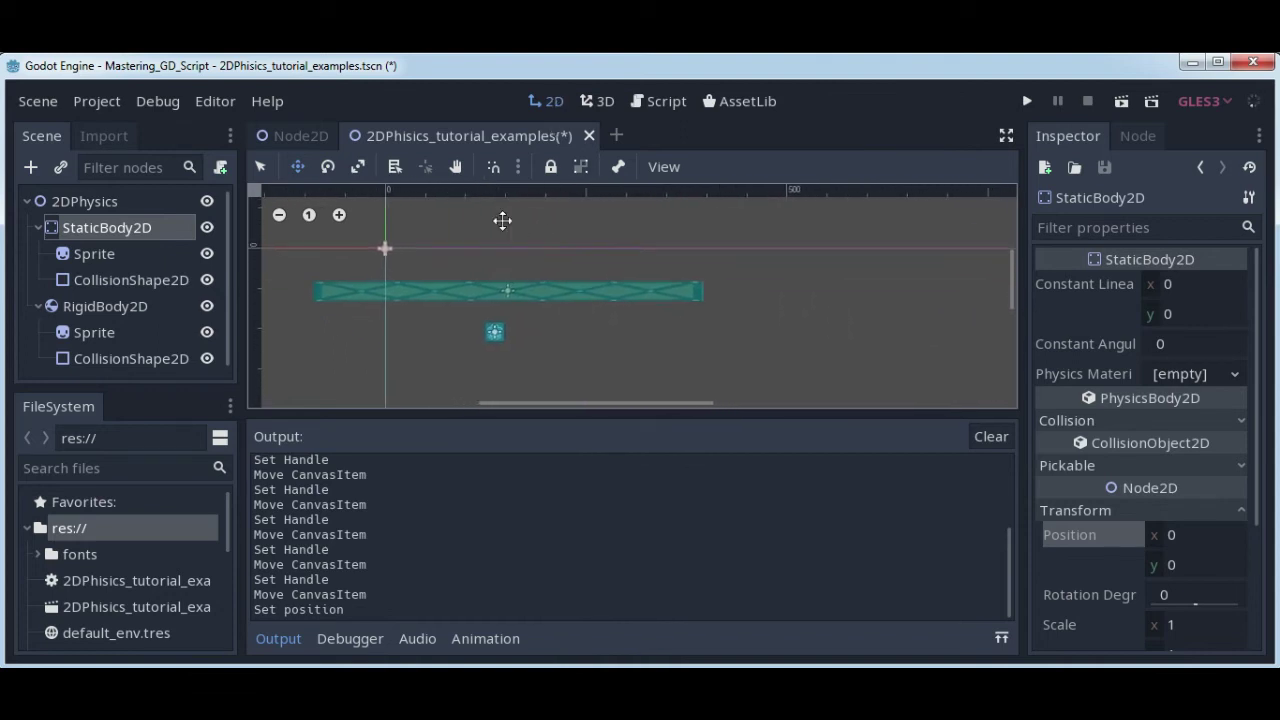
Reset the ground Sprite and CollisionShape2D positions to 0, 0
{"action": "left_click", "coordinate": [111, 255]}
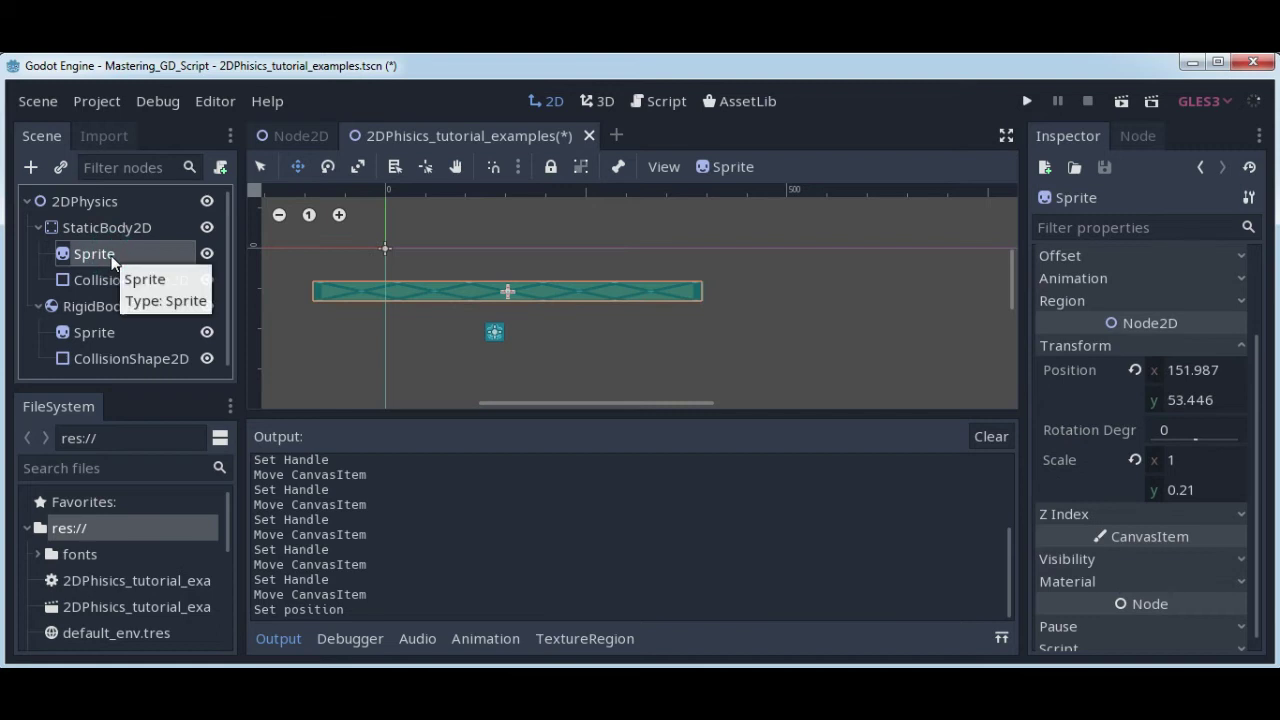
{"action": "left_click", "coordinate": [116, 285]}
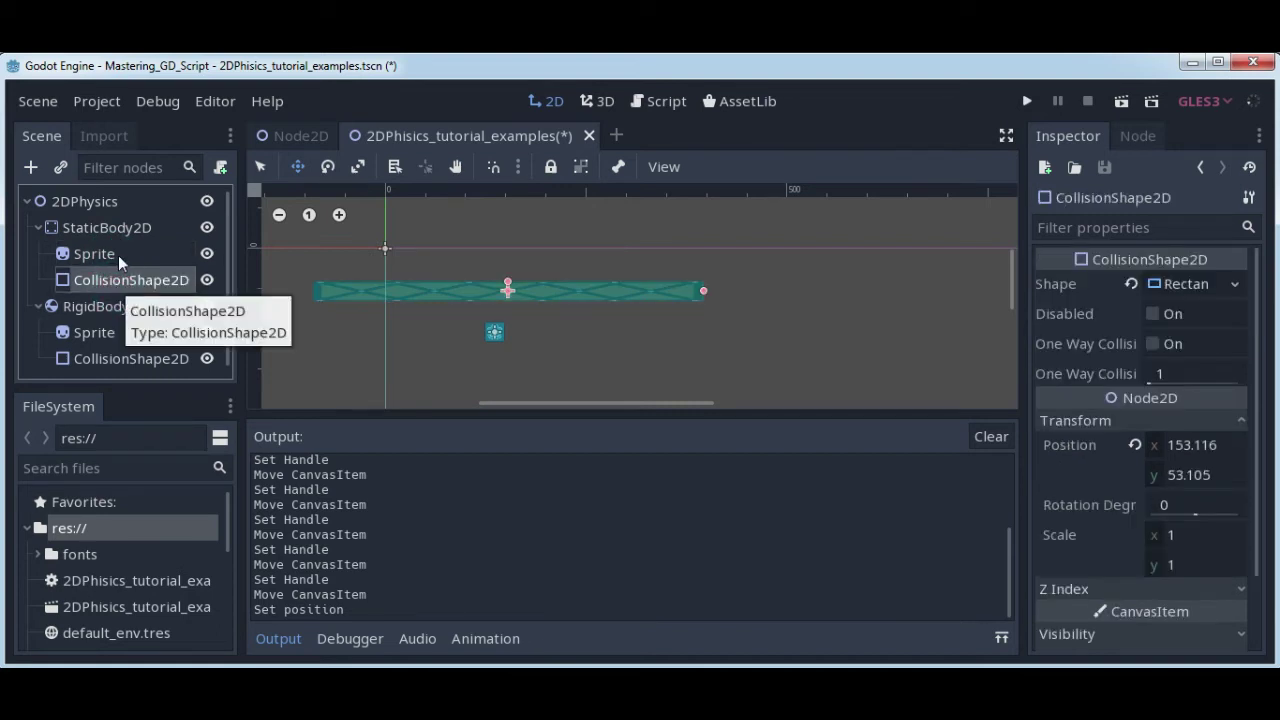
{"action": "left_click", "coordinate": [118, 255]}
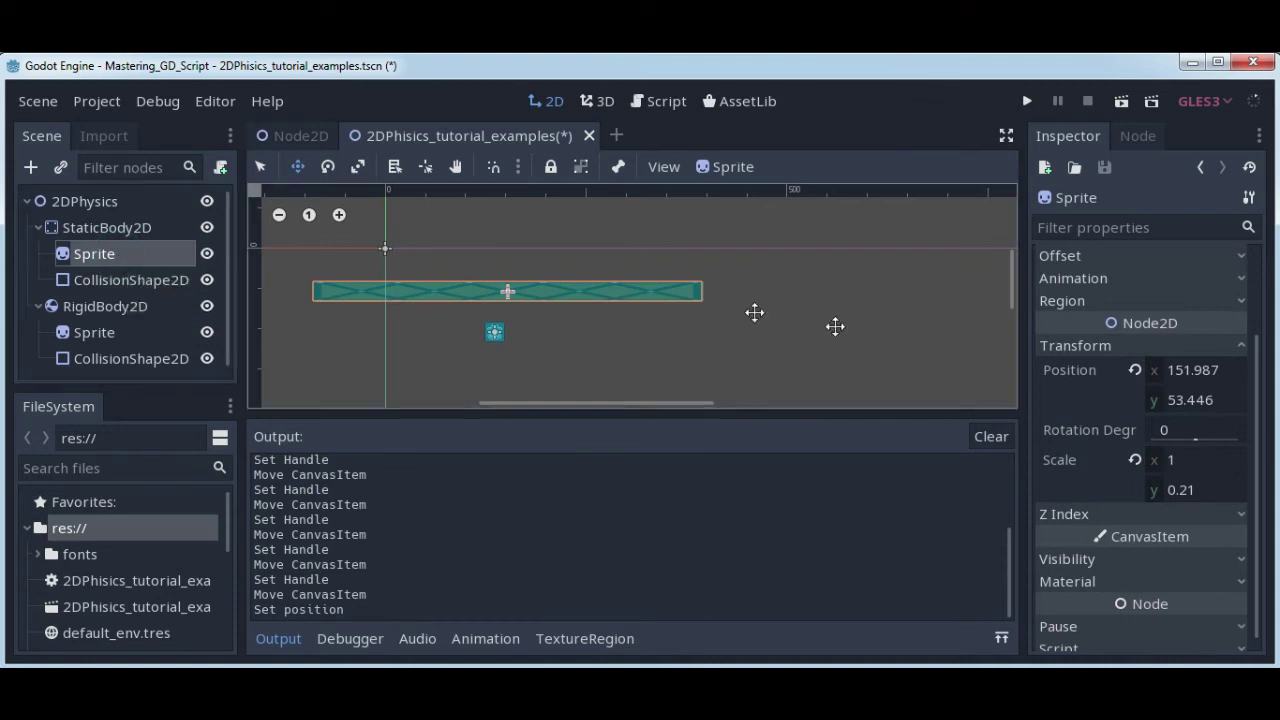
{"action": "left_click", "coordinate": [1134, 370]}
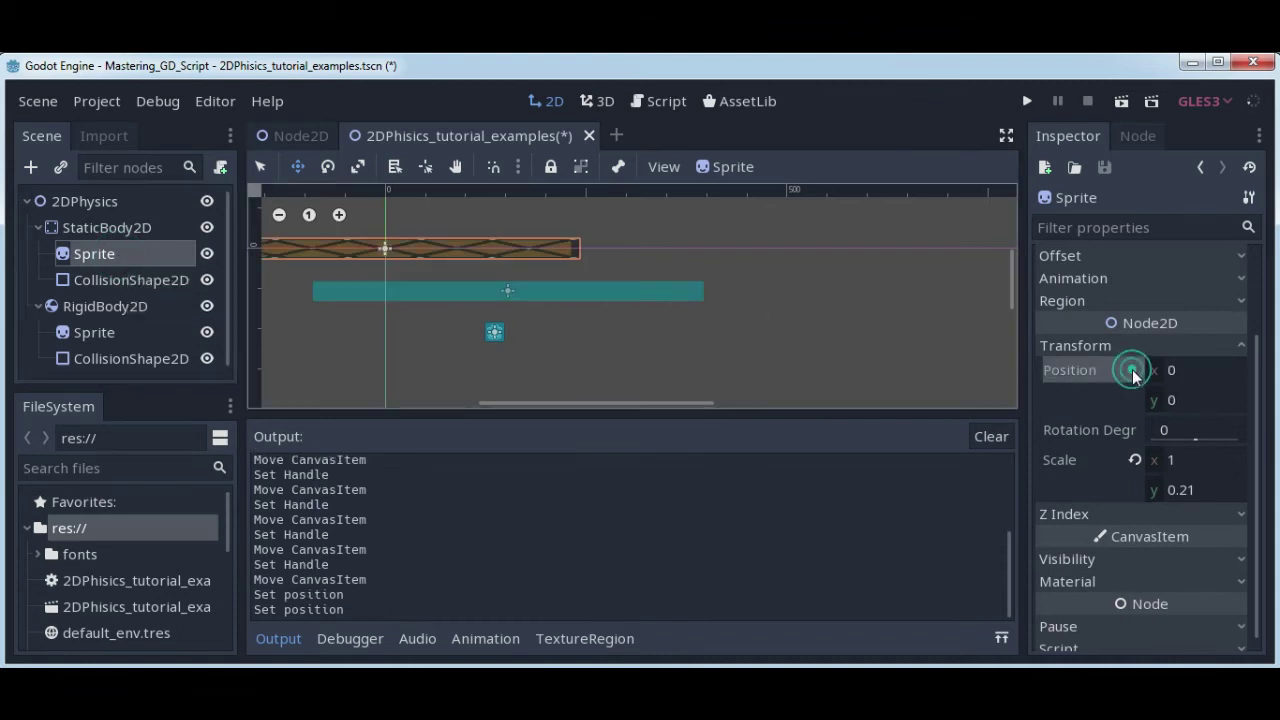
{"action": "left_click", "coordinate": [115, 280]}
{"action": "left_click", "coordinate": [1135, 442]}
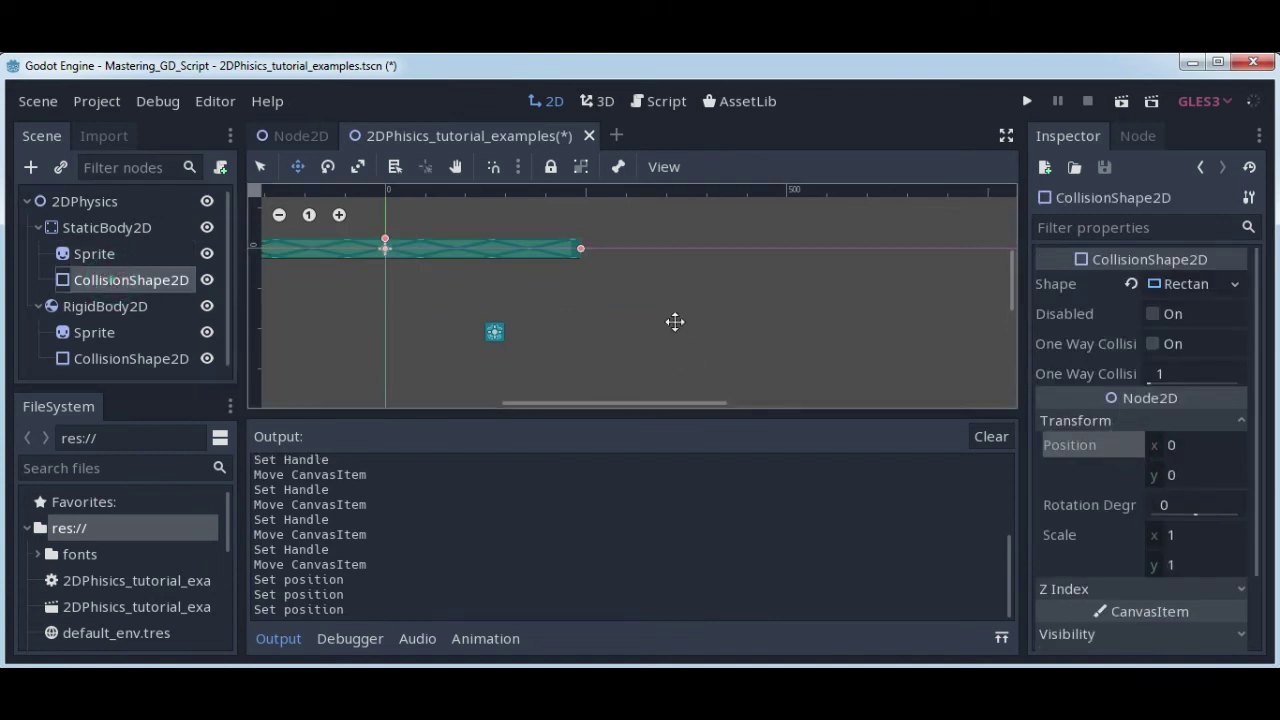
{"action": "scroll", "coordinate": [440, 288], "scroll_direction": "up", "scroll_amount": 1}
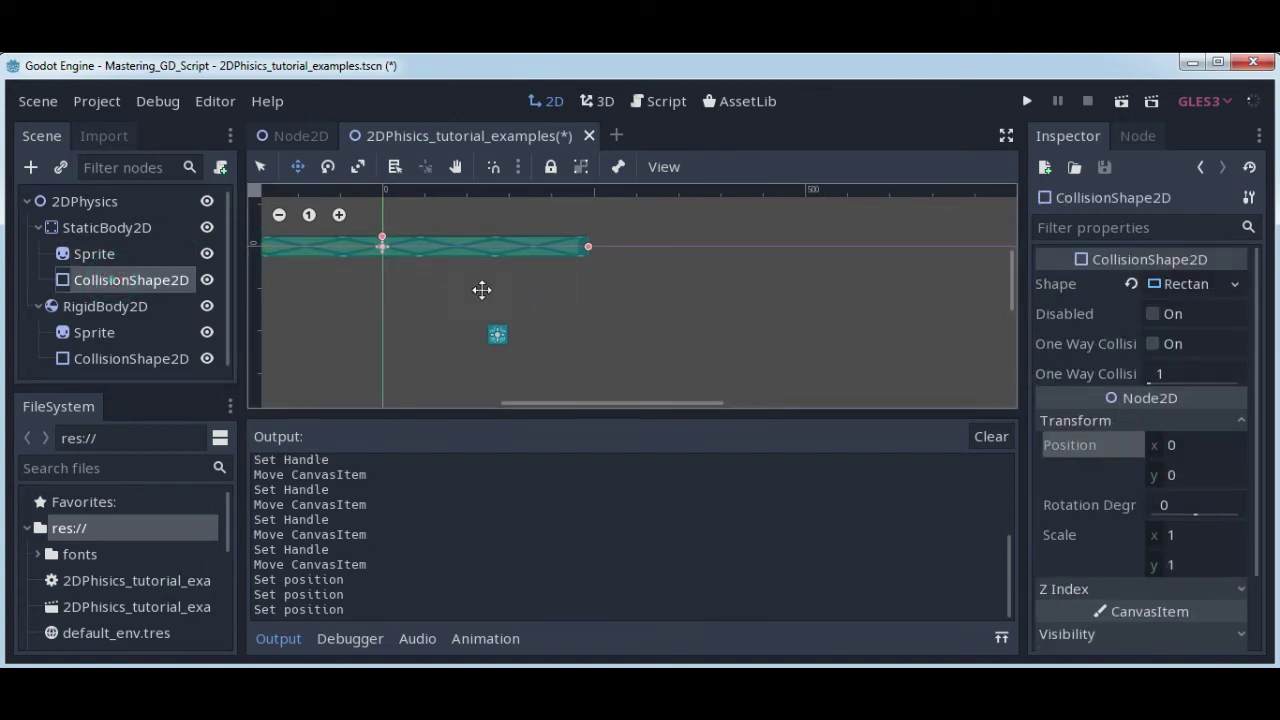
{"action": "scroll", "coordinate": [451, 286], "scroll_direction": "down", "scroll_amount": 1}
{"action": "middle_click_drag", "start_coordinate": [406, 283], "coordinate": [478, 326]}
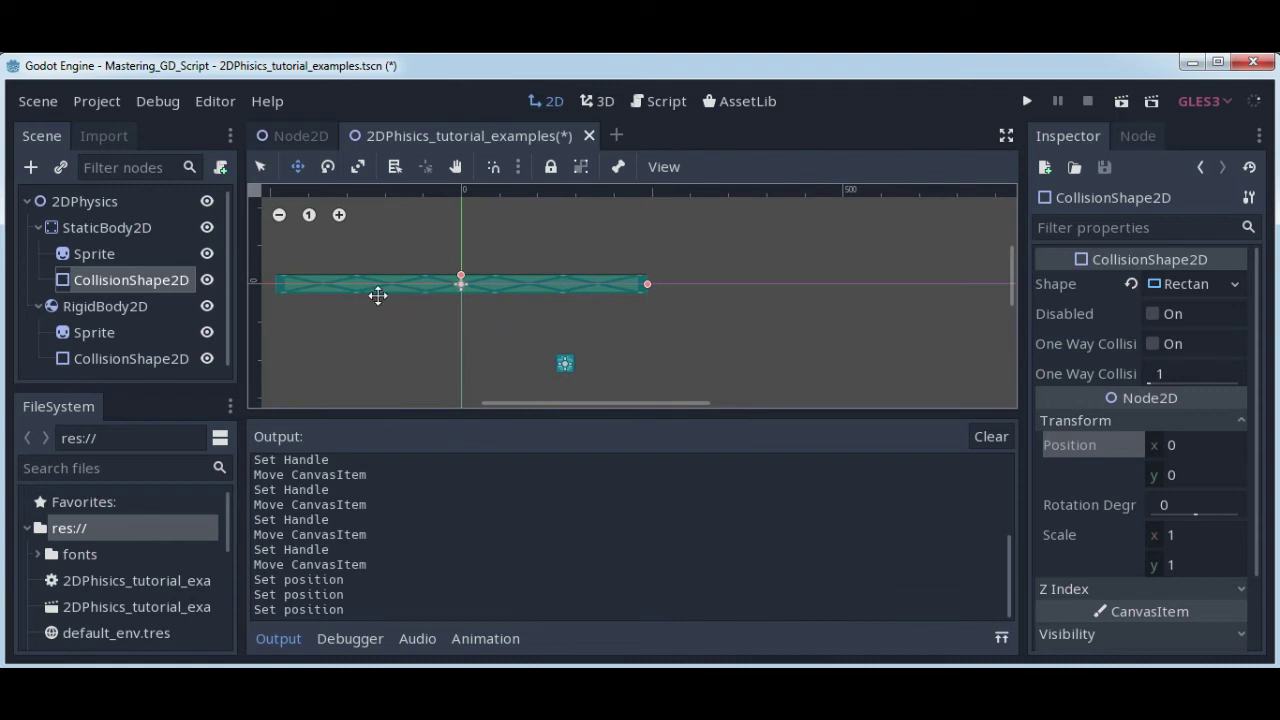
{"action": "scroll", "coordinate": [474, 291], "scroll_direction": "up", "scroll_amount": 1}
{"action": "scroll", "coordinate": [480, 294], "scroll_direction": "up", "scroll_amount": 1}
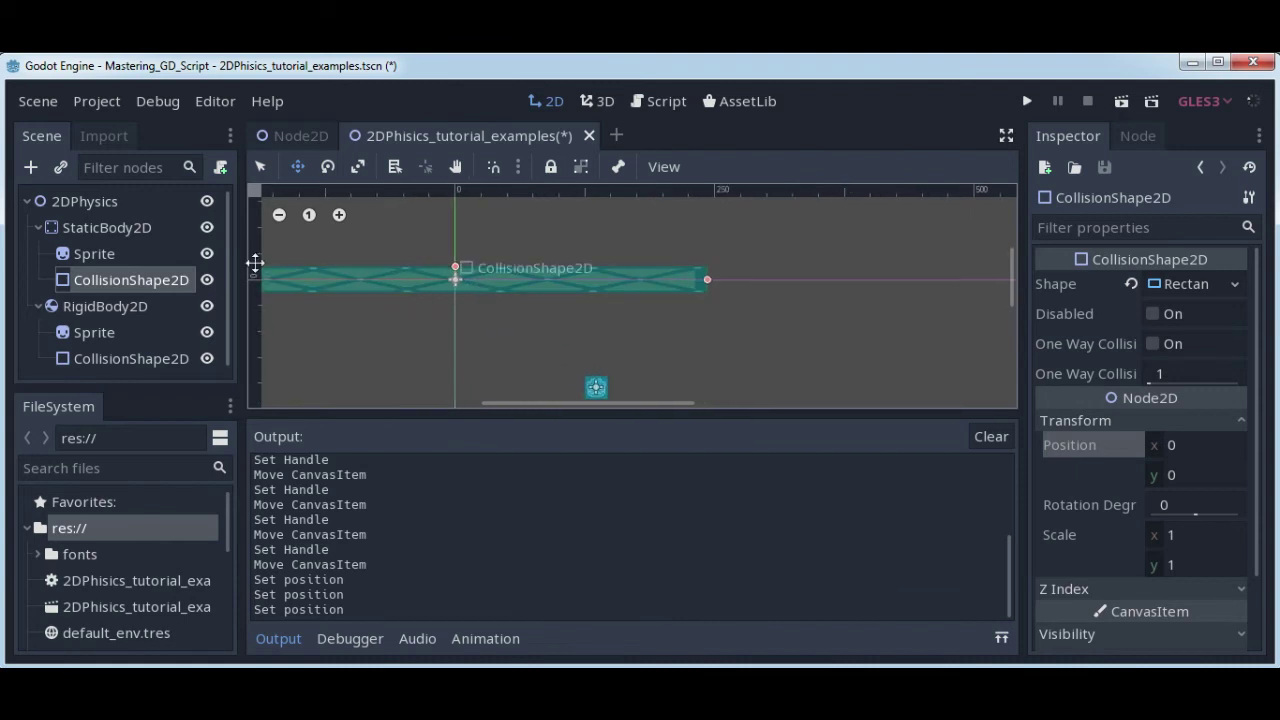
Make the ground body's children unselectable and drag the whole body to about (238, 357)
{"action": "left_click", "coordinate": [117, 227]}
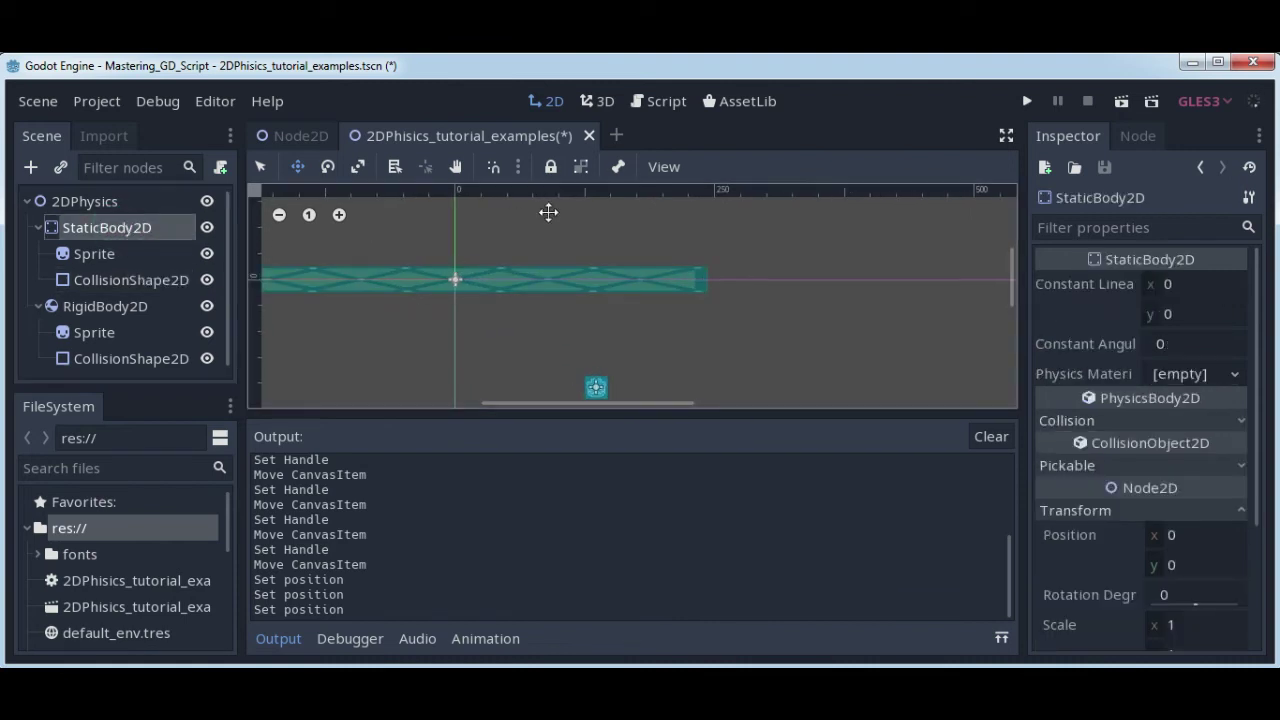
{"action": "left_click", "coordinate": [581, 166]}
{"action": "scroll", "coordinate": [460, 240], "scroll_direction": "down", "scroll_amount": 1}
{"action": "scroll", "coordinate": [468, 237], "scroll_direction": "down", "scroll_amount": 1}
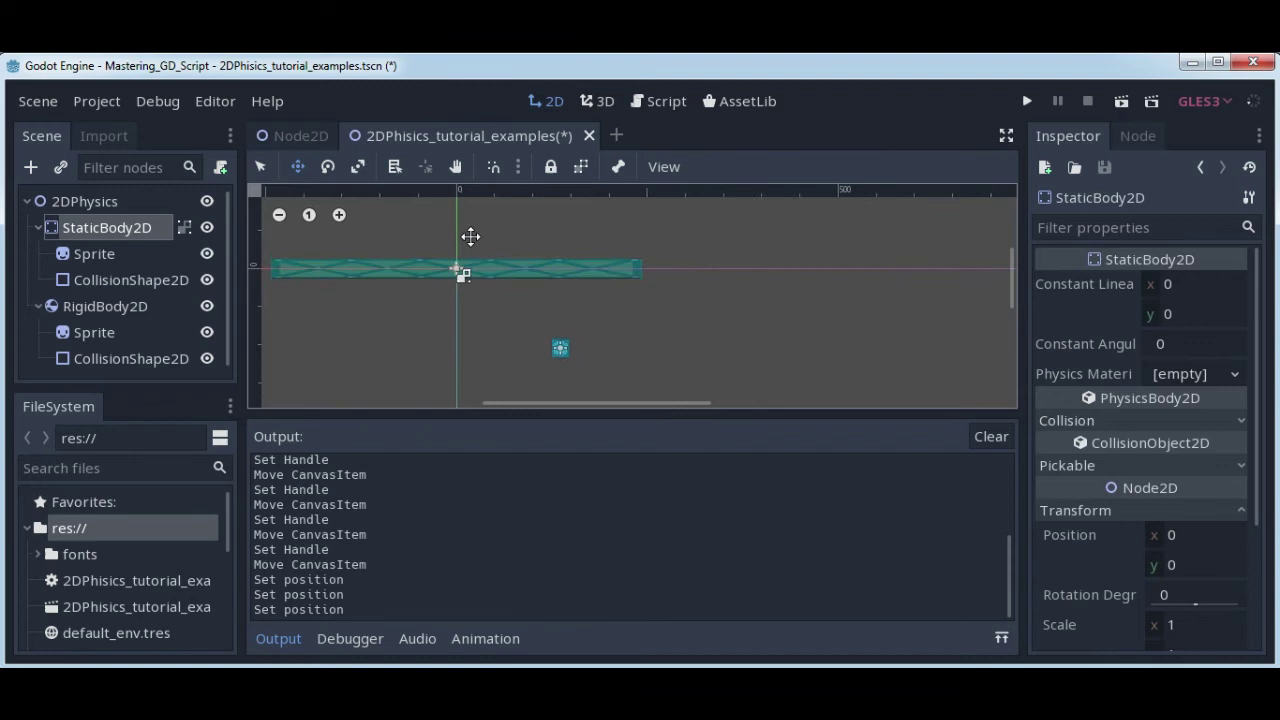
{"action": "scroll", "coordinate": [470, 237], "scroll_direction": "down", "scroll_amount": 1}
{"action": "scroll", "coordinate": [468, 237], "scroll_direction": "down", "scroll_amount": 2}
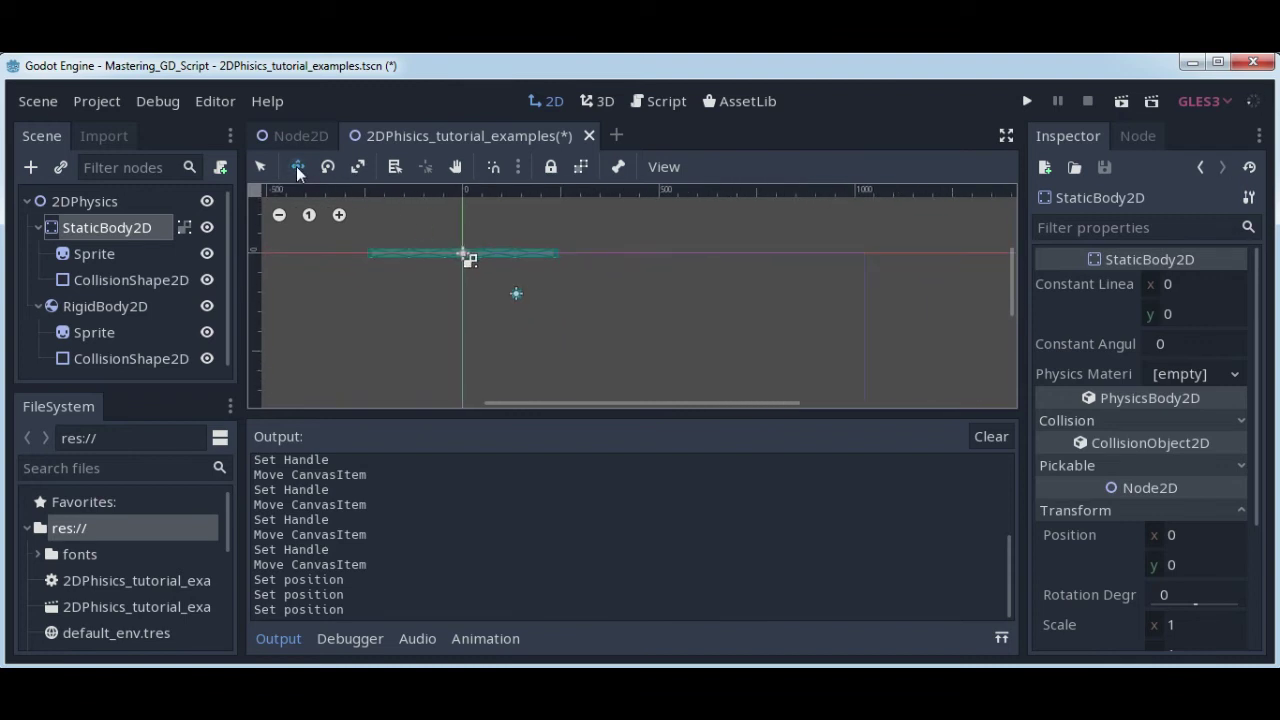
{"action": "scroll", "coordinate": [434, 286], "scroll_direction": "down", "scroll_amount": 1}
{"action": "scroll", "coordinate": [431, 300], "scroll_direction": "down", "scroll_amount": 2}
{"action": "middle_click_drag", "start_coordinate": [634, 314], "coordinate": [628, 247]}
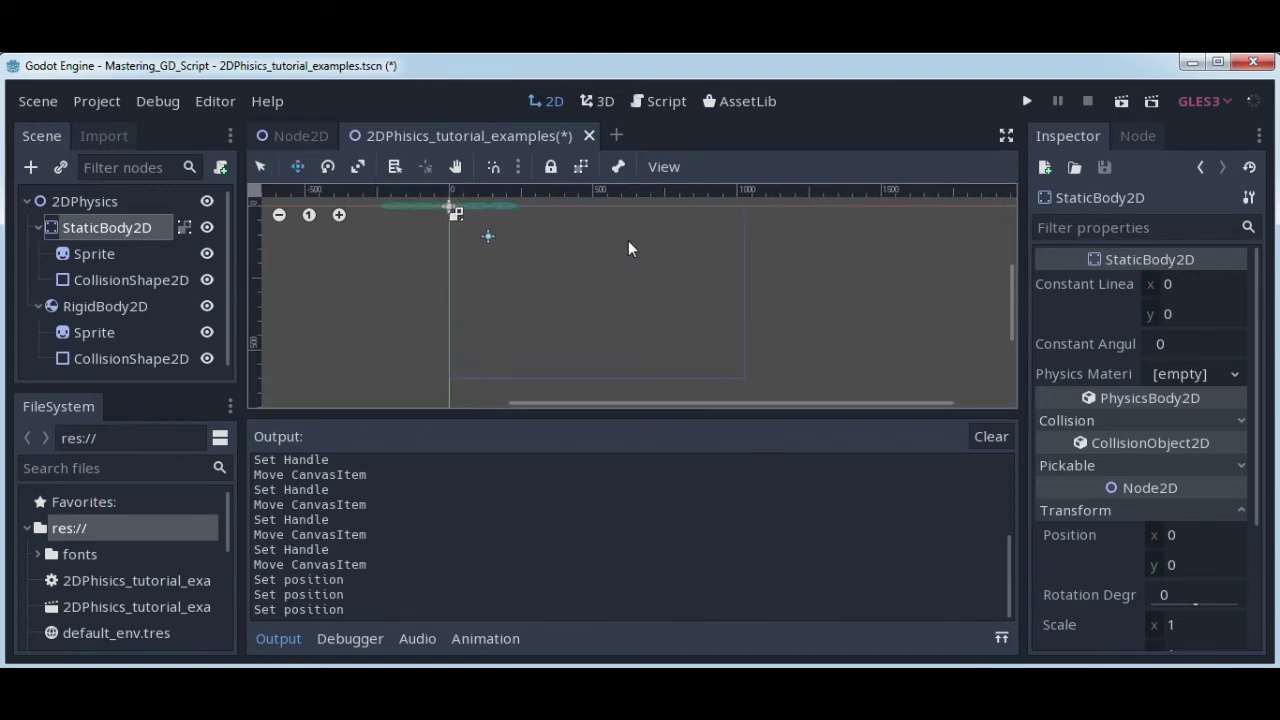
{"action": "scroll", "coordinate": [626, 240], "scroll_direction": "down", "scroll_amount": 1}
{"action": "mouse_move", "coordinate": [446, 217]}
{"action": "left_mouse_down"}
{"action": "mouse_move", "coordinate": [520, 297]}
{"action": "mouse_move", "coordinate": [500, 303]}
{"action": "left_mouse_up"}
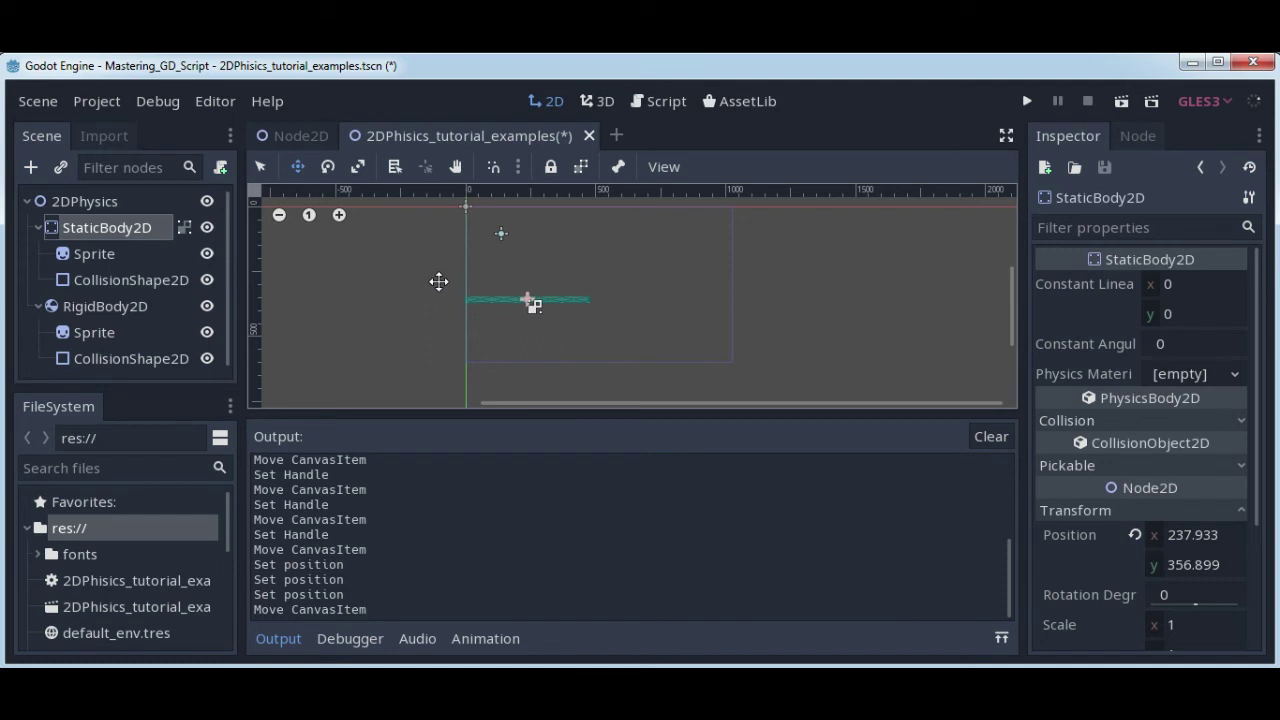
Reset the RigidBody2D's position to 0, 0
{"action": "left_click", "coordinate": [105, 306]}
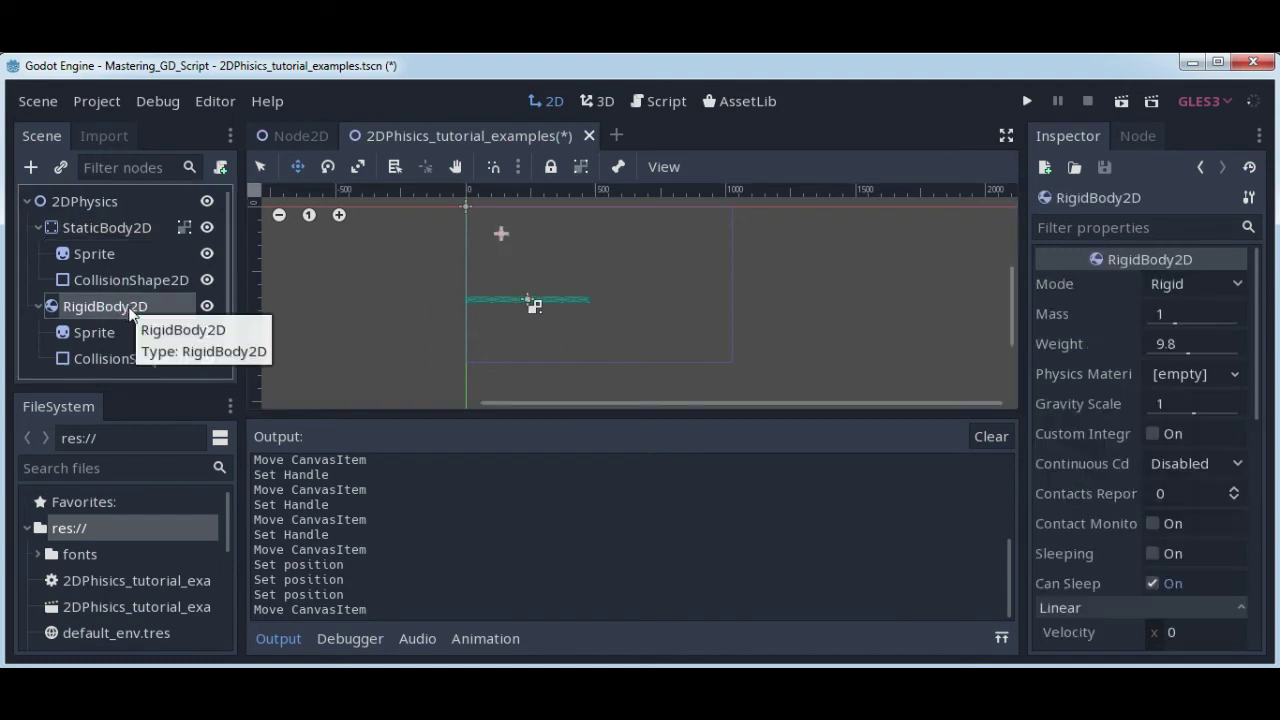
{"action": "left_click_drag", "start_coordinate": [1258, 316], "coordinate": [1258, 503]}
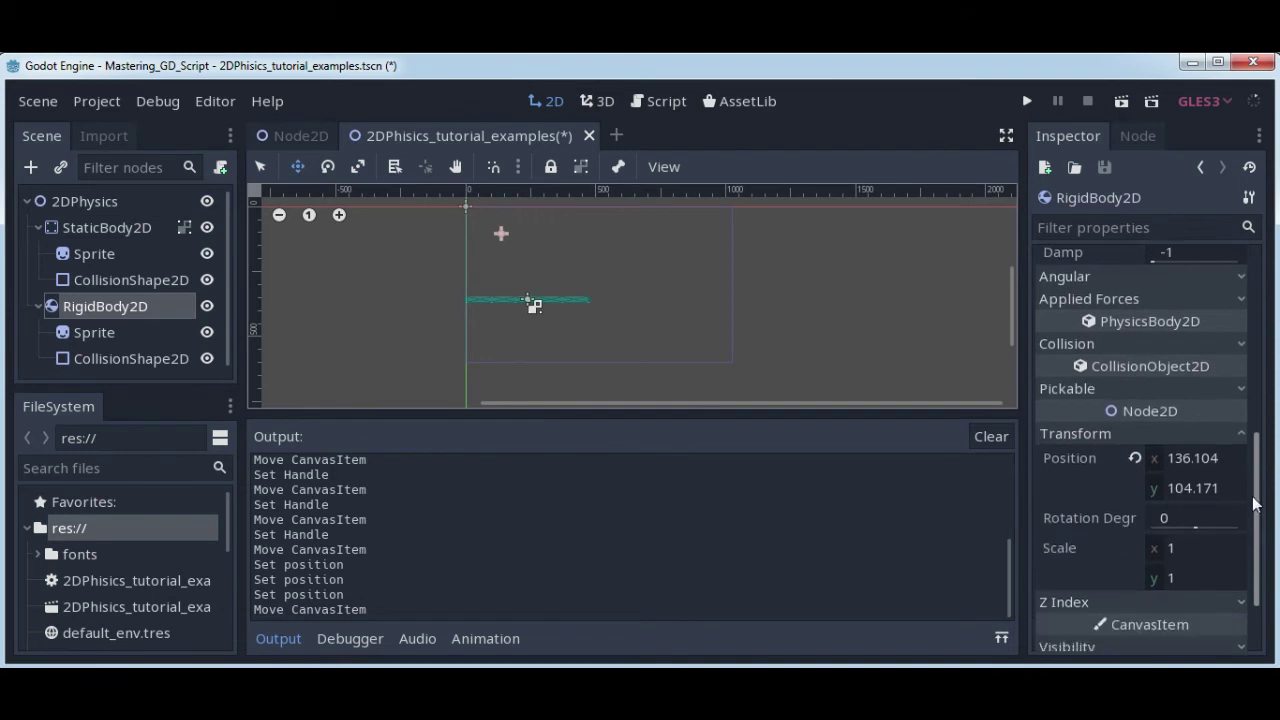
{"action": "left_click", "coordinate": [1135, 458]}
Reset the rigid body's Sprite and CollisionShape2D scales to 1 by 1
{"action": "double_click", "coordinate": [97, 331]}
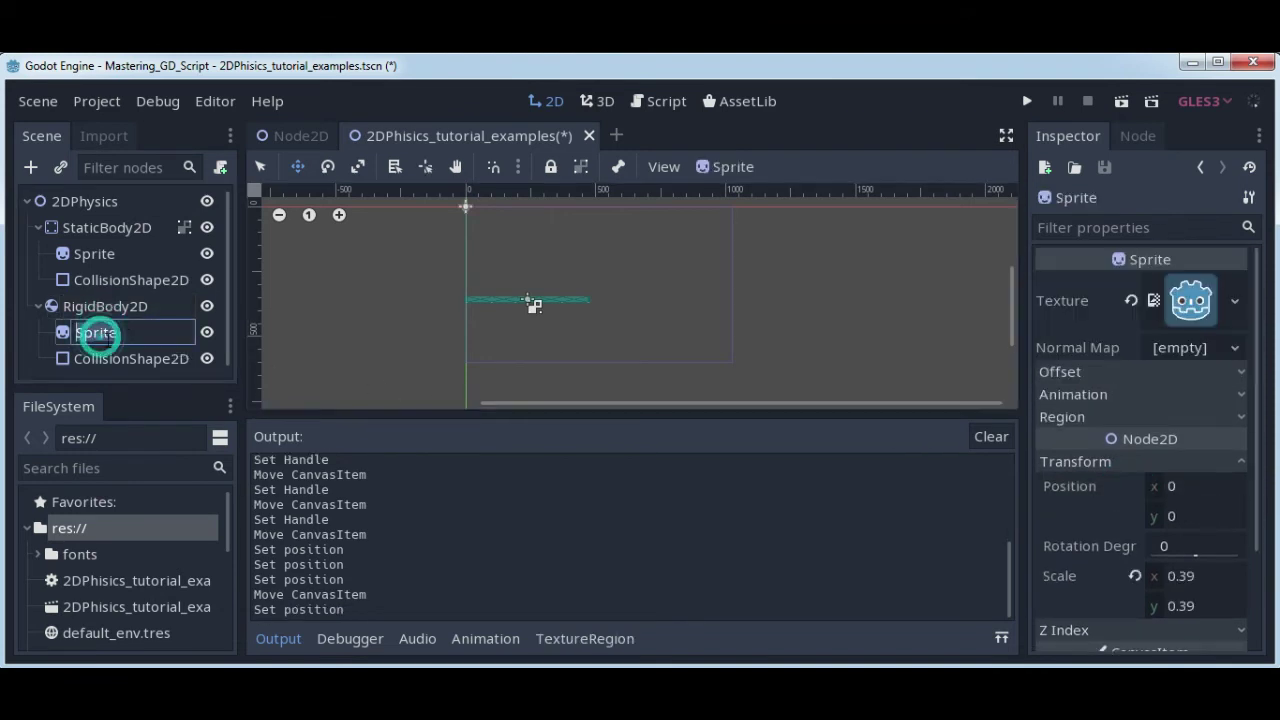
{"action": "left_click", "coordinate": [58, 330]}
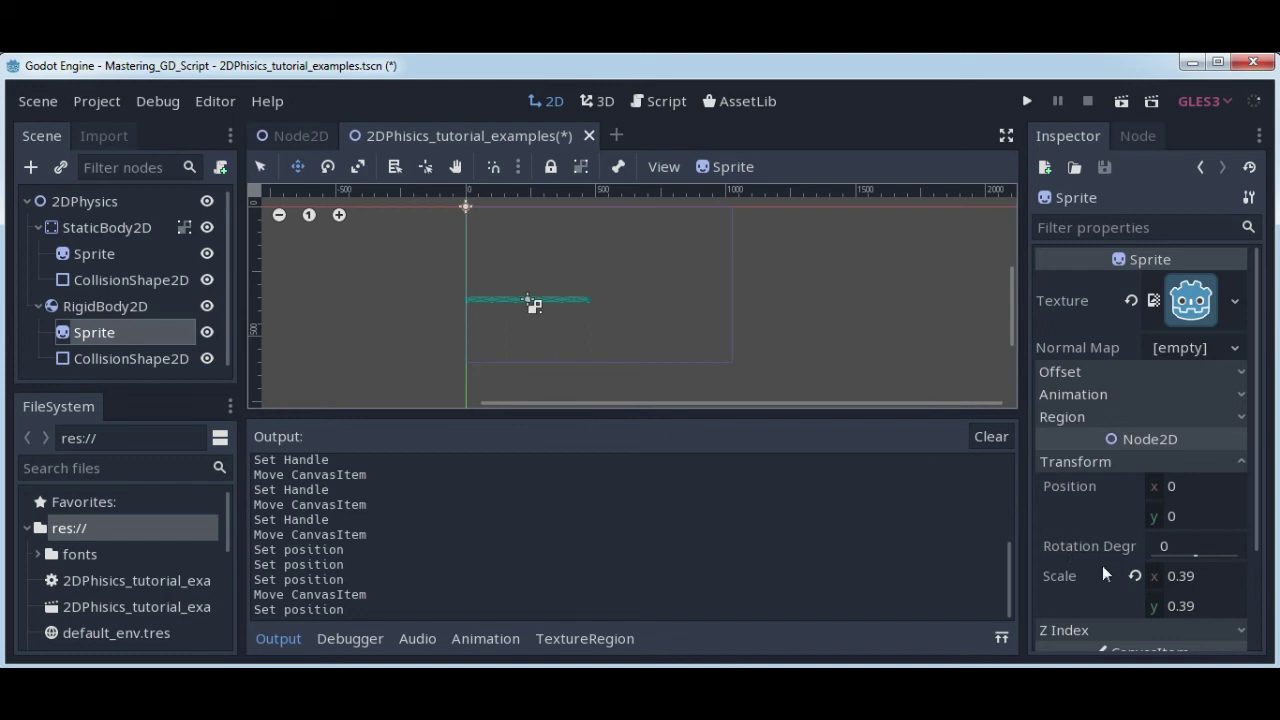
{"action": "left_click", "coordinate": [1135, 575]}
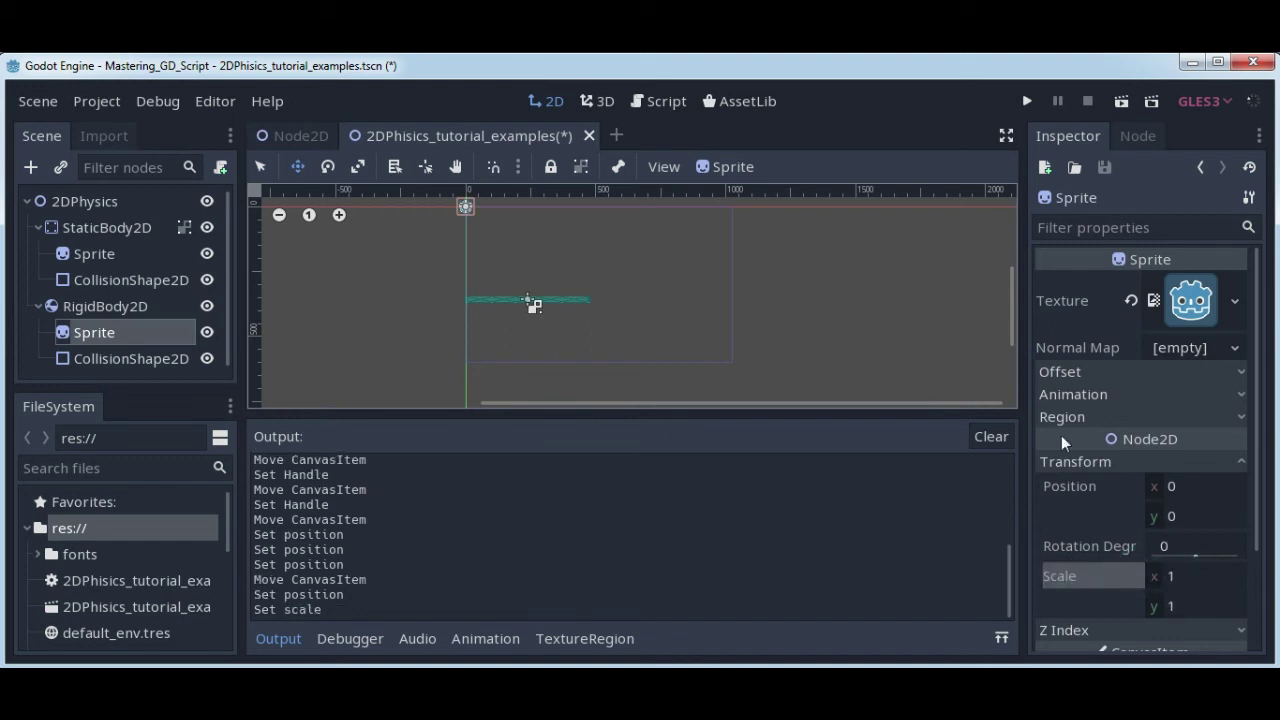
{"action": "left_click", "coordinate": [182, 362]}
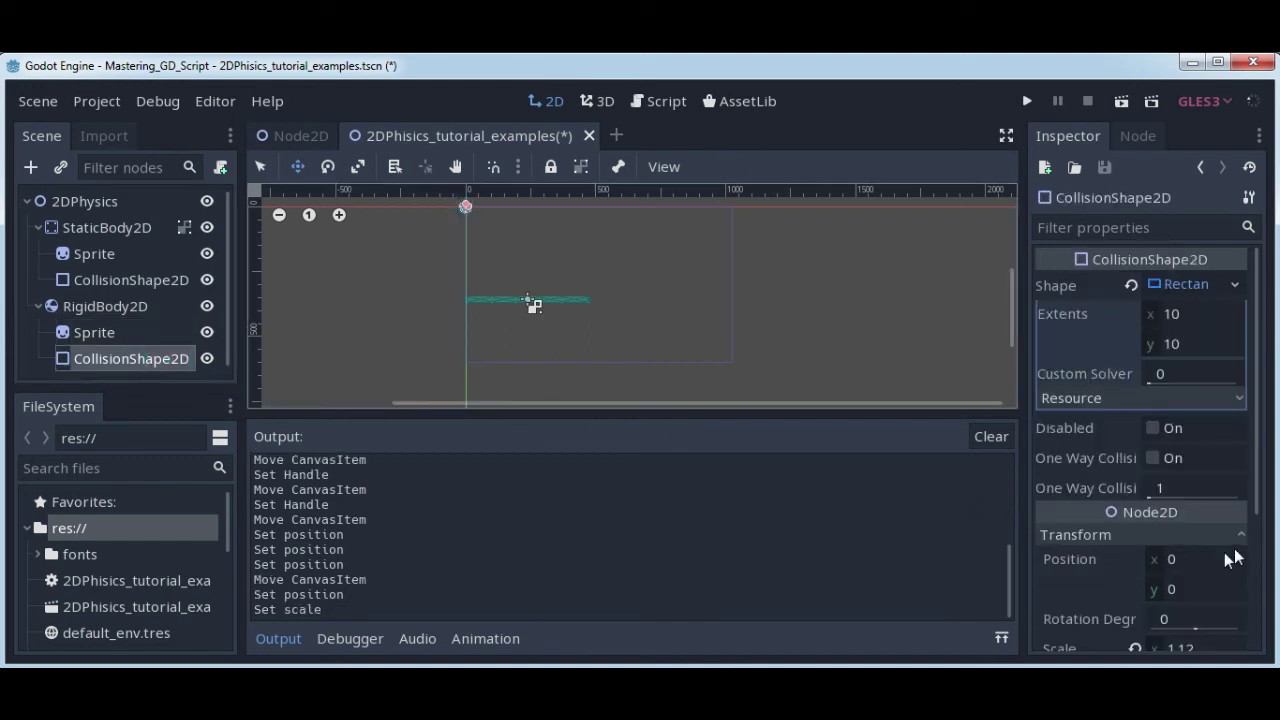
{"action": "left_click_drag", "start_coordinate": [1257, 494], "coordinate": [1257, 574]}
{"action": "left_click", "coordinate": [1135, 522]}
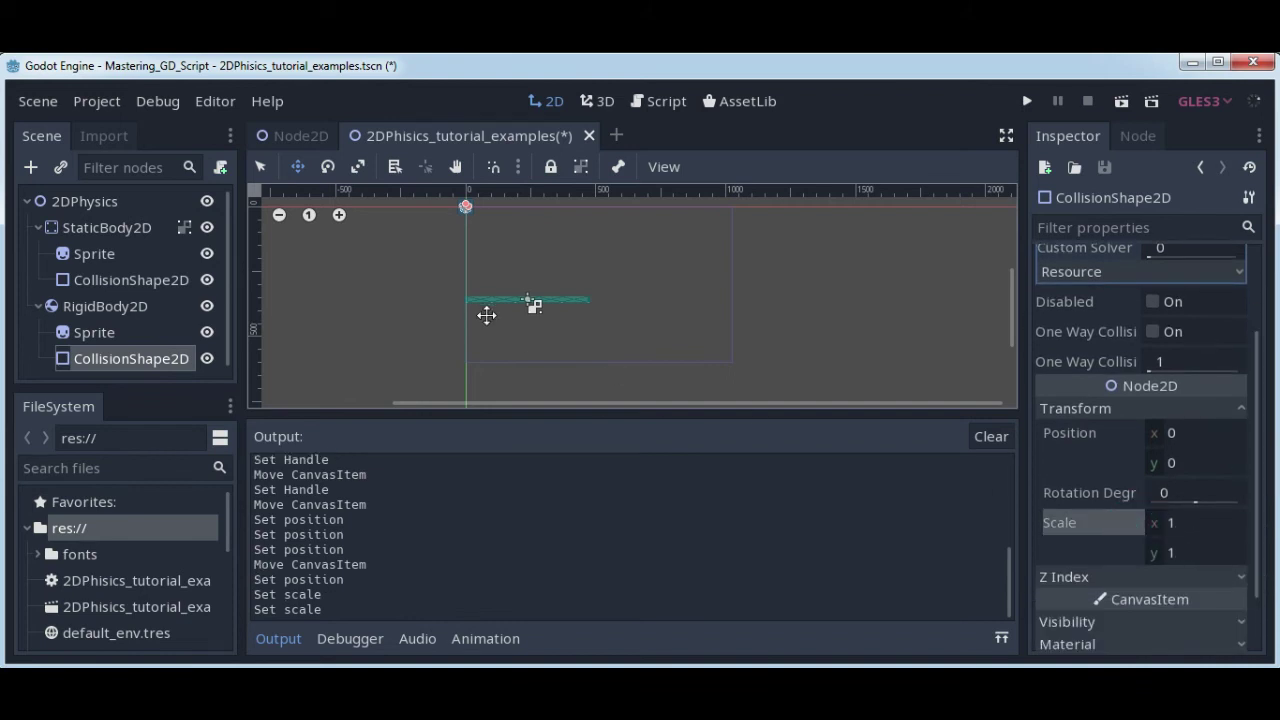
Load small_ball_magenta_transparent.png as the rigid body Sprite's texture
{"action": "left_click", "coordinate": [101, 332]}
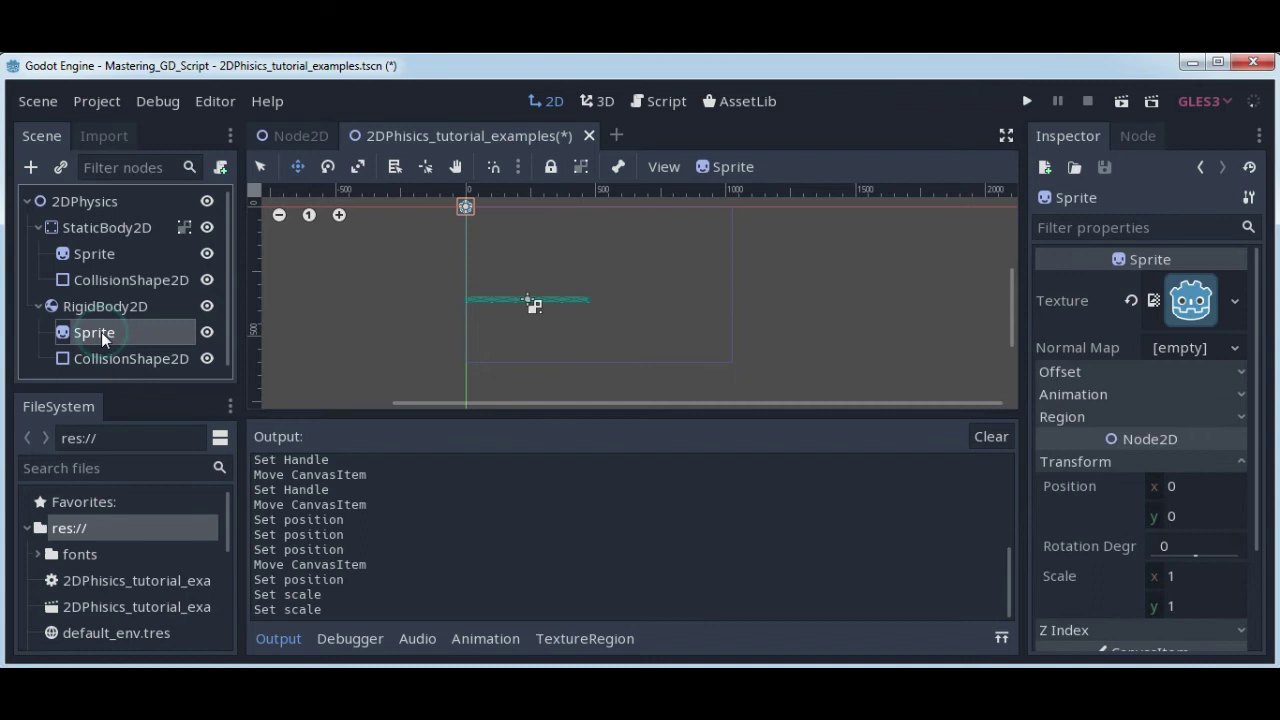
{"action": "left_click", "coordinate": [1236, 301]}
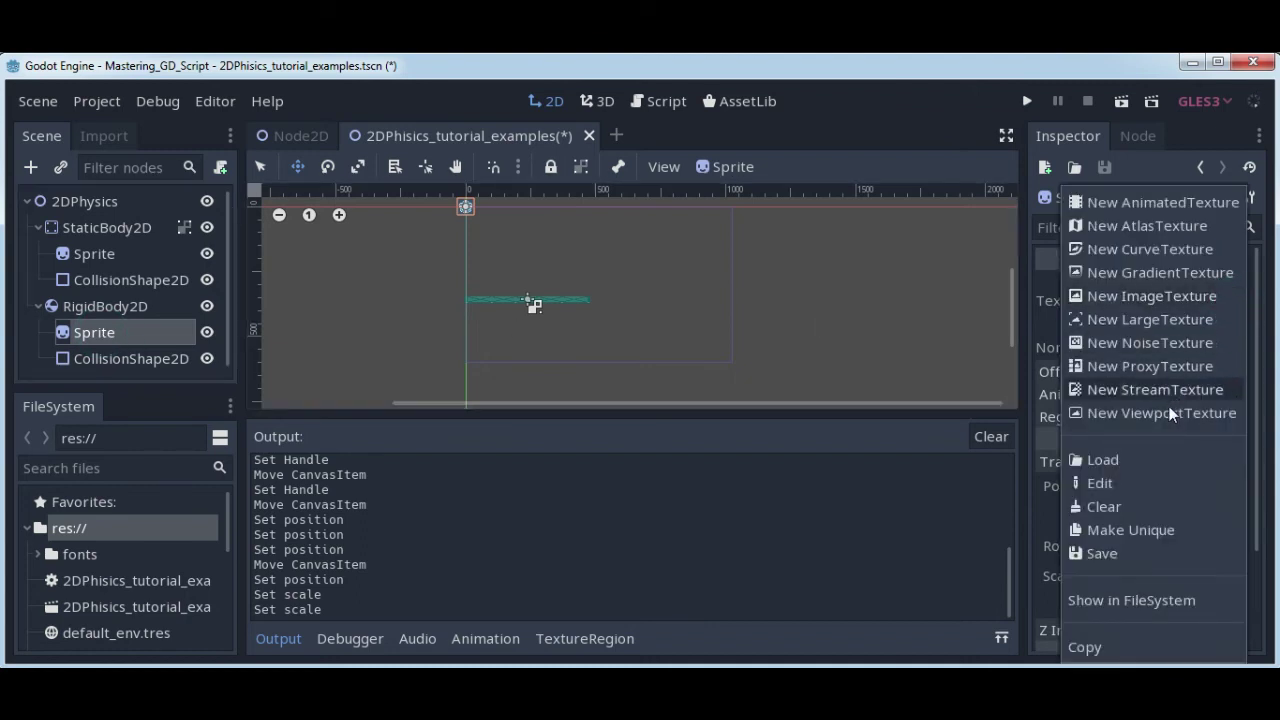
{"action": "left_click", "coordinate": [1129, 459]}
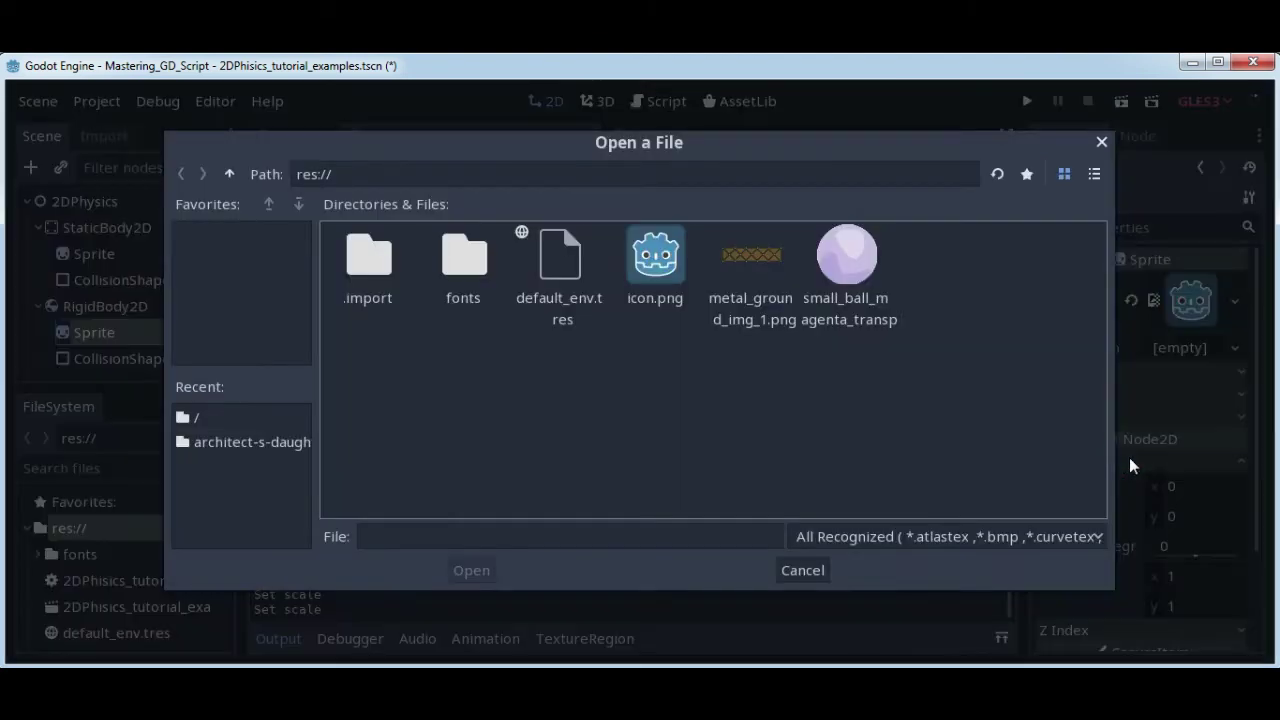
{"action": "left_click", "coordinate": [854, 276]}
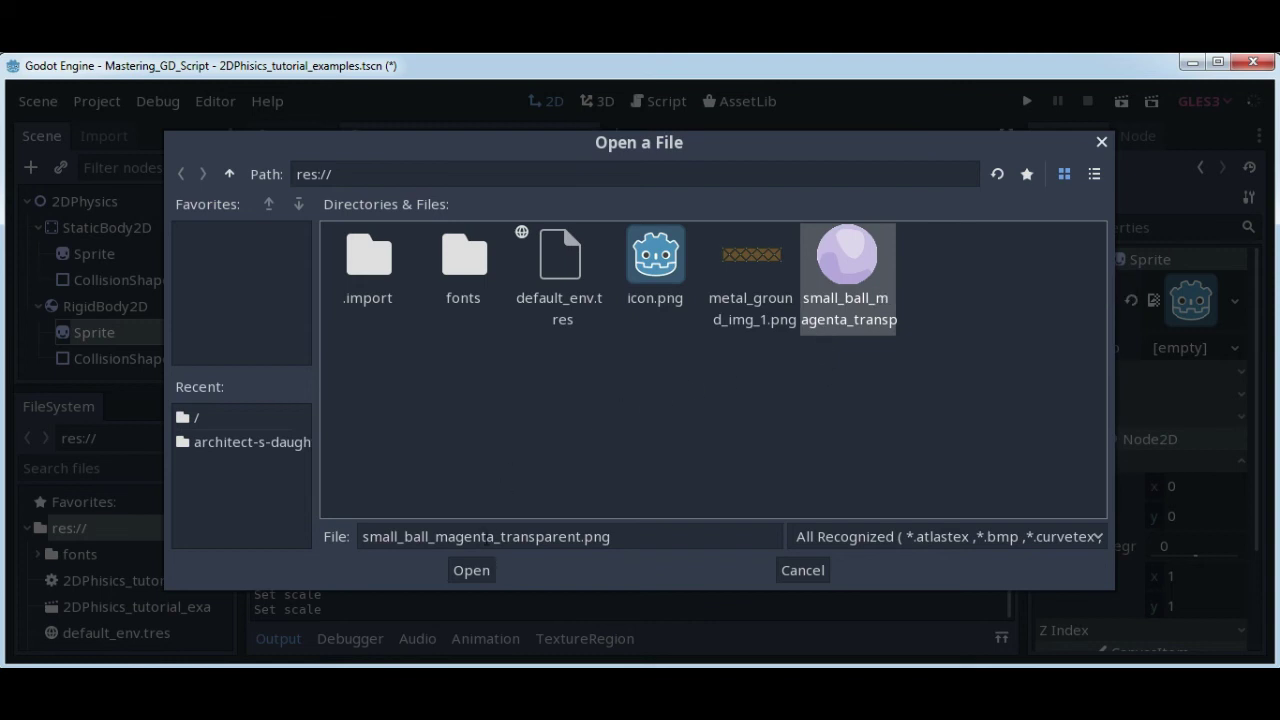
{"action": "left_click", "coordinate": [481, 570]}
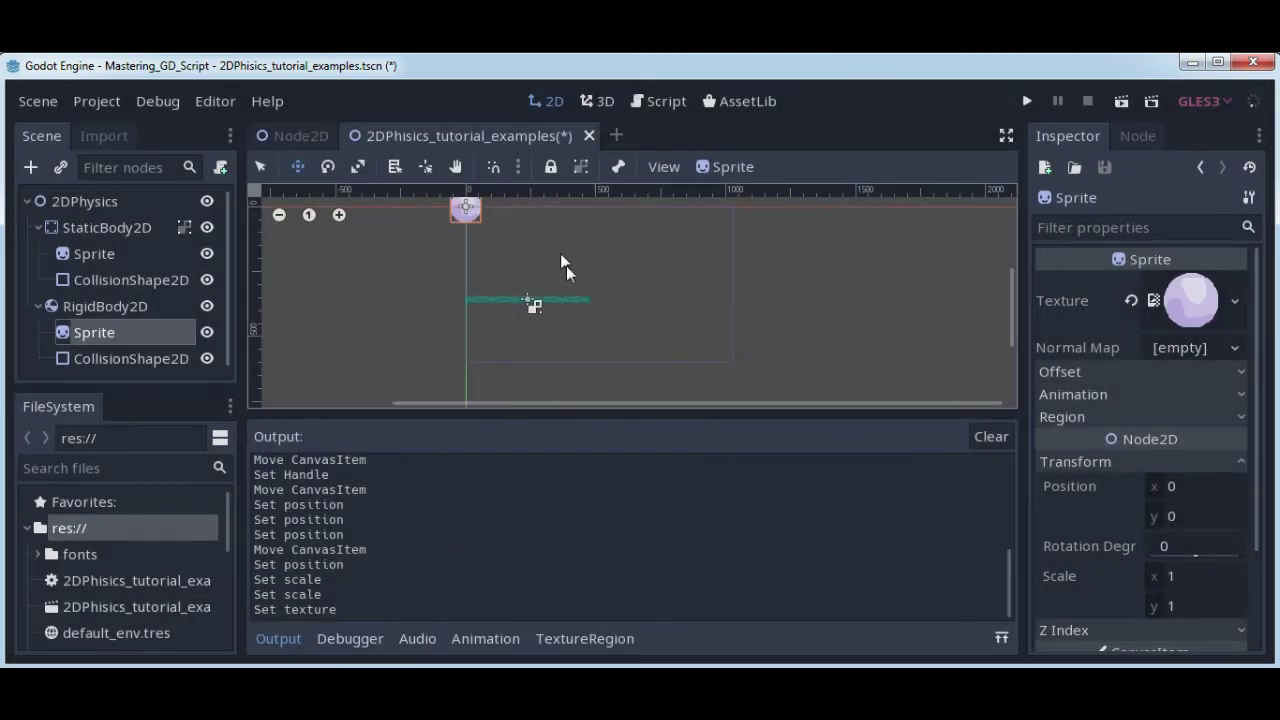
Replace the rigid body's rectangle collision shape with a new CircleShape2D
{"action": "middle_click_drag", "start_coordinate": [566, 265], "coordinate": [566, 309]}
{"action": "scroll", "coordinate": [566, 309], "scroll_direction": "up", "scroll_amount": 2}
{"action": "scroll", "coordinate": [566, 309], "scroll_direction": "up", "scroll_amount": 2}
{"action": "scroll", "coordinate": [564, 312], "scroll_direction": "up", "scroll_amount": 3}
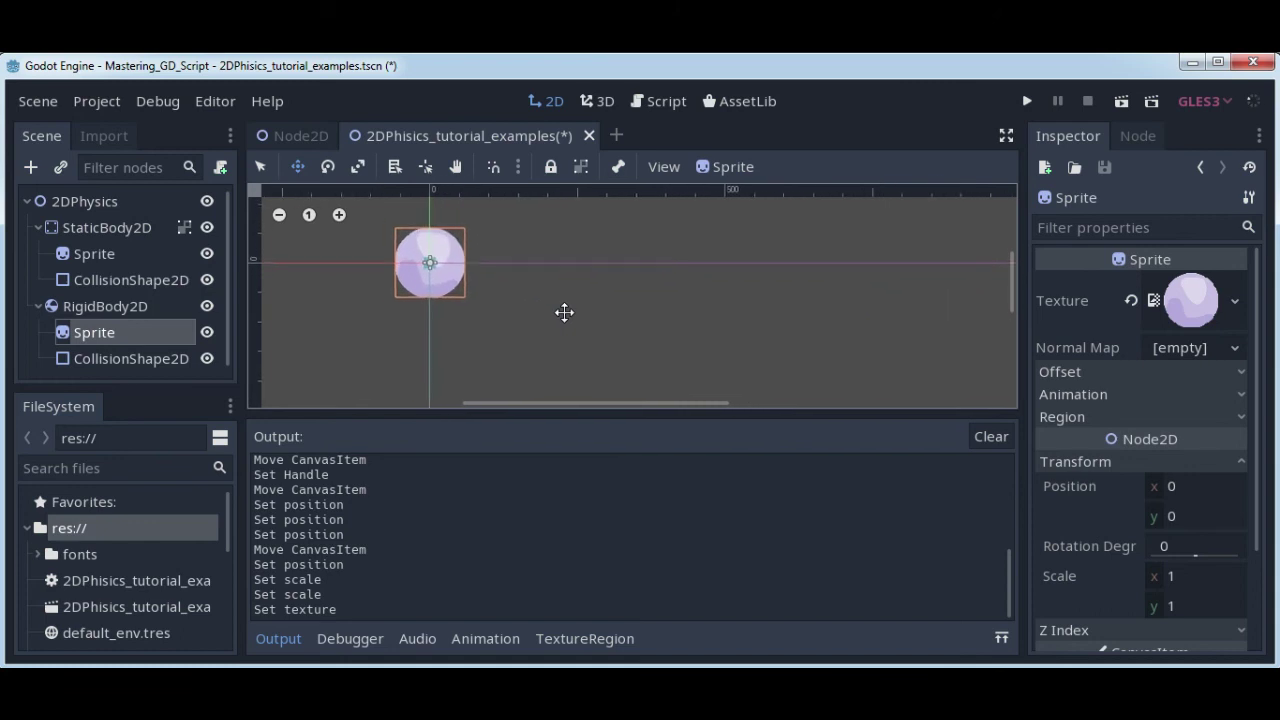
{"action": "scroll", "coordinate": [564, 312], "scroll_direction": "up", "scroll_amount": 1}
{"action": "left_click", "coordinate": [157, 362]}
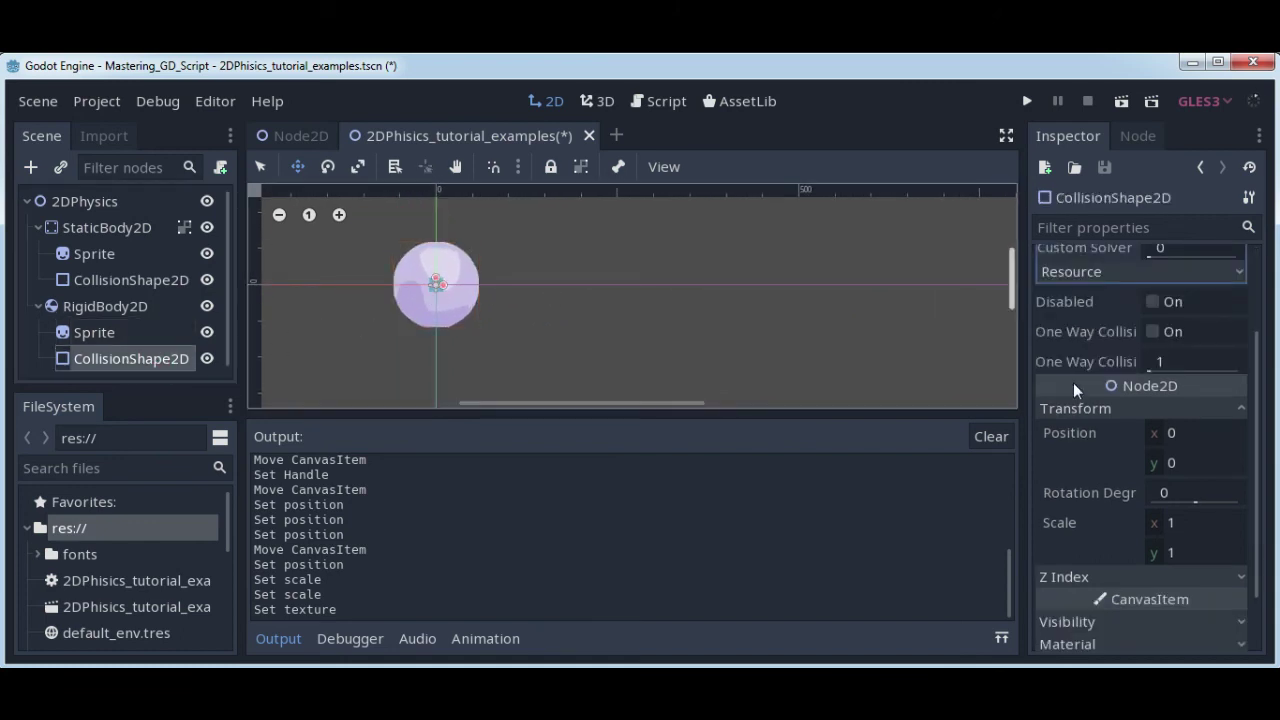
{"action": "left_click_drag", "start_coordinate": [1254, 400], "coordinate": [1263, 304]}
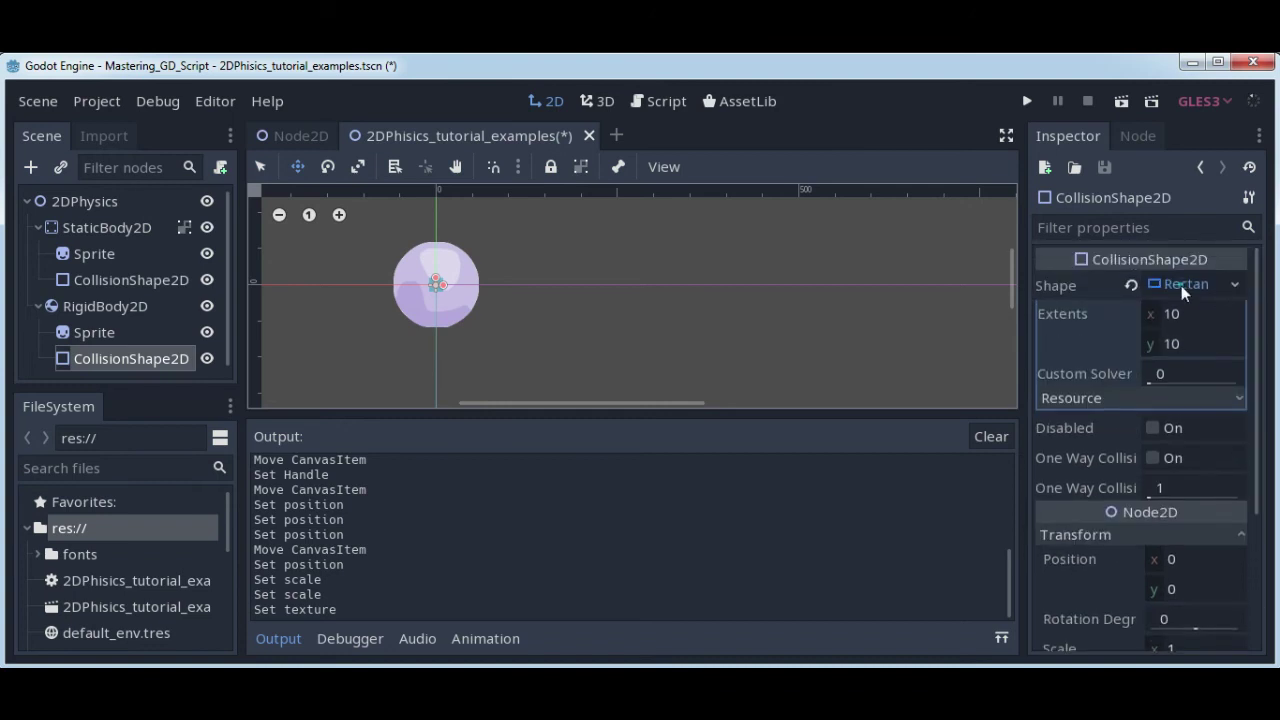
{"action": "left_click", "coordinate": [1181, 285]}
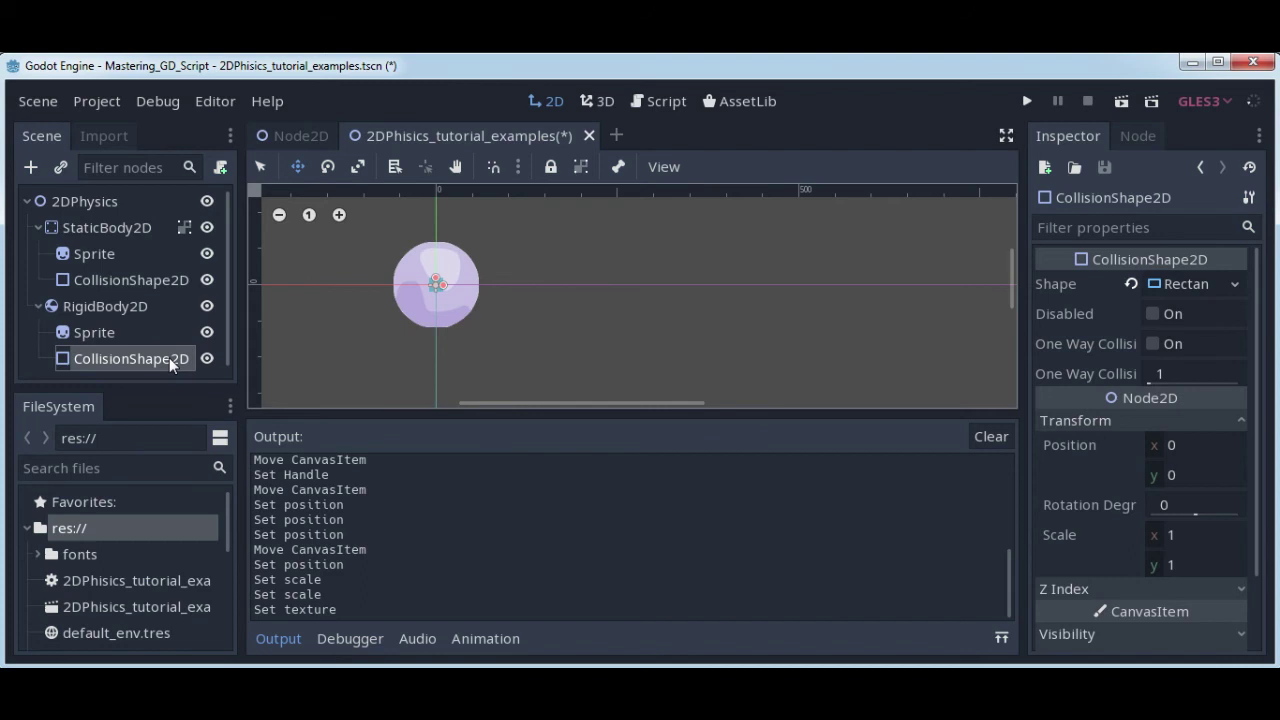
{"action": "left_click", "coordinate": [1235, 285]}
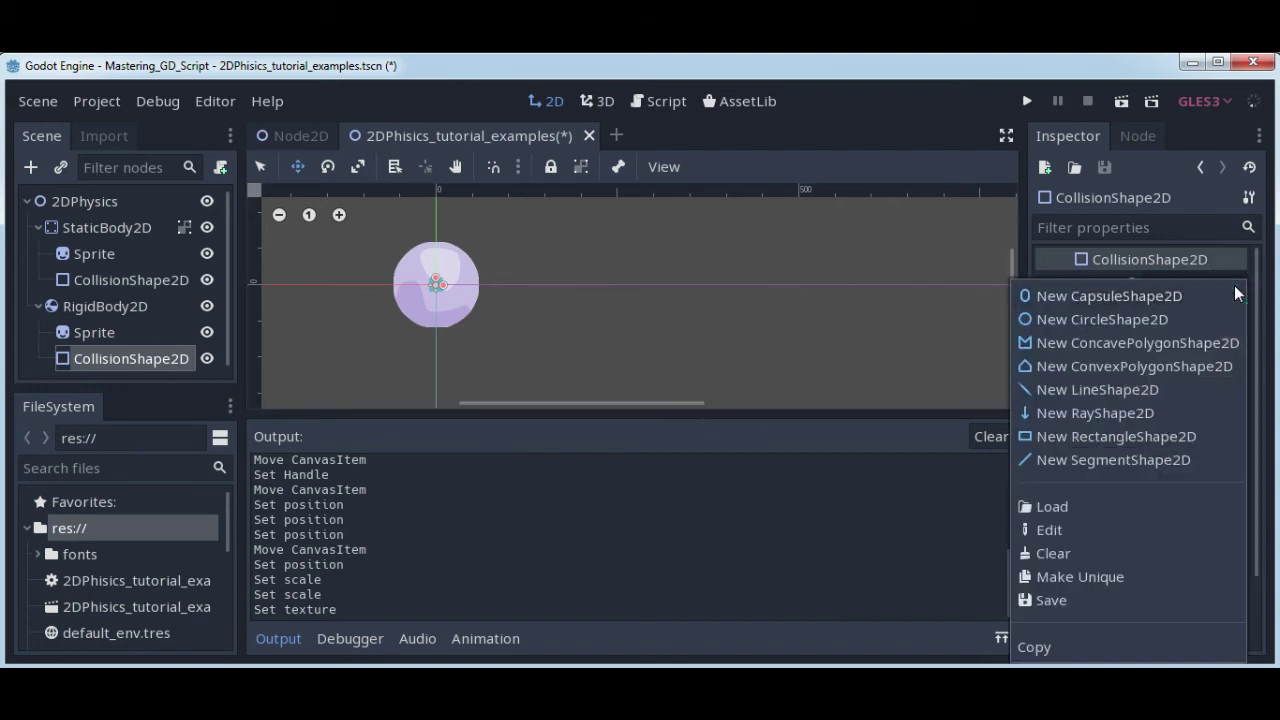
{"action": "left_click", "coordinate": [1114, 322]}
Drag the circle's radius so it covers the magenta ball sprite
{"action": "left_click", "coordinate": [257, 167]}
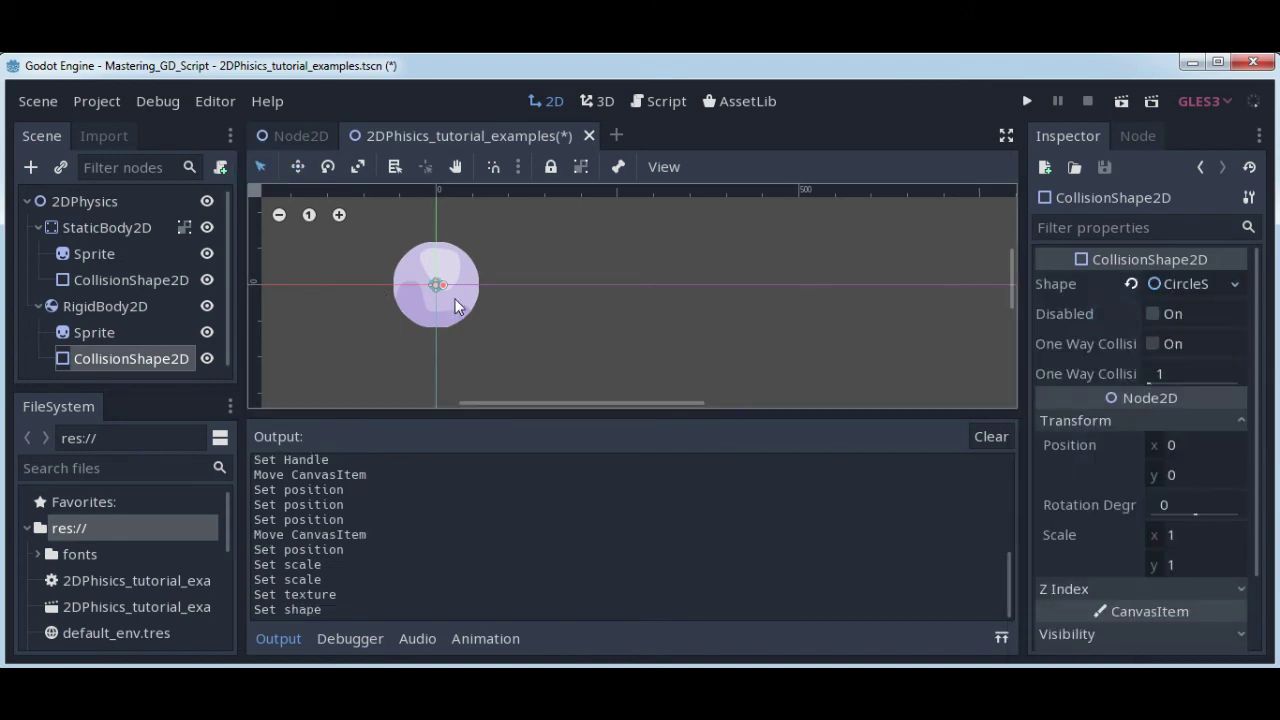
{"action": "left_click_drag", "start_coordinate": [444, 284], "coordinate": [479, 287]}
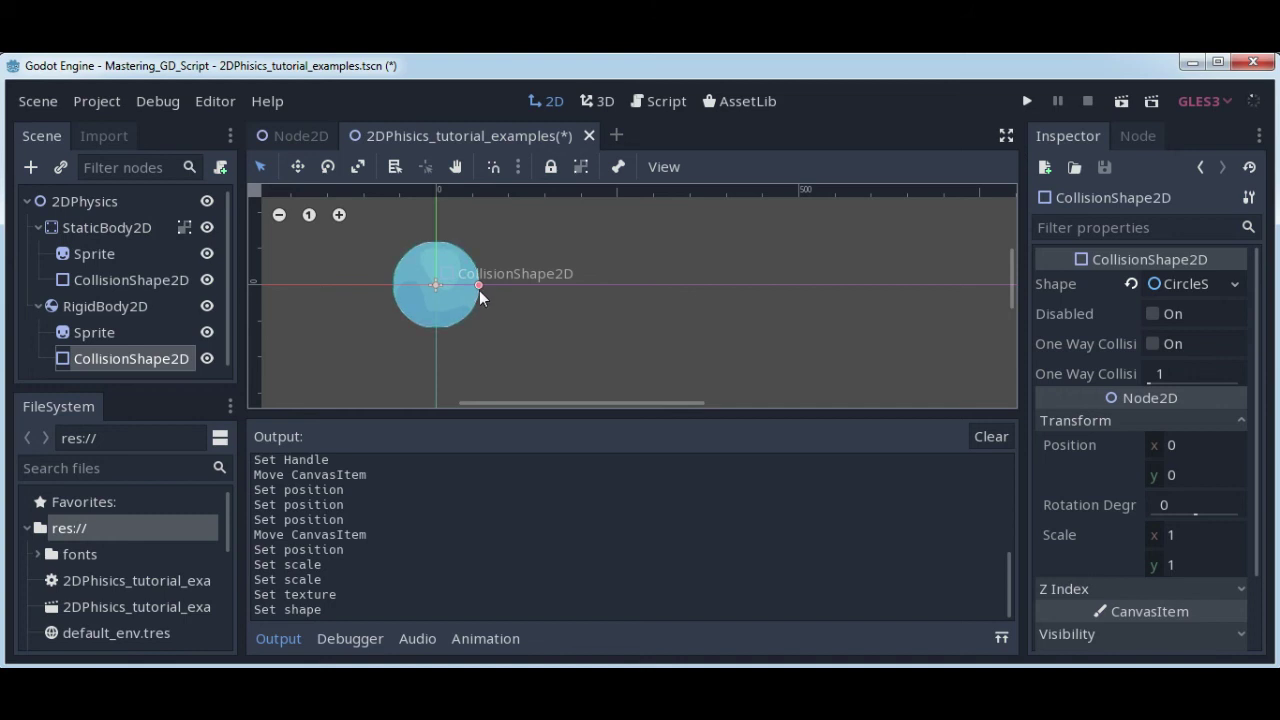
{"action": "left_click_drag", "start_coordinate": [480, 291], "coordinate": [480, 291]}
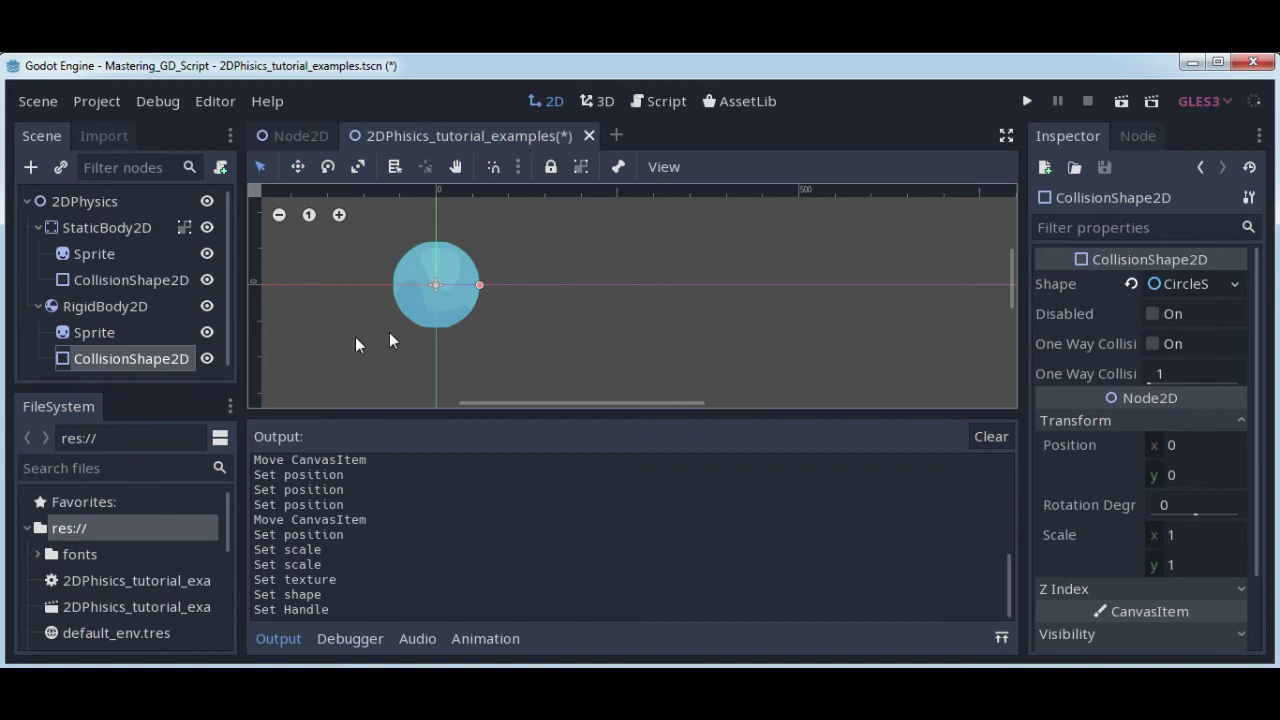
Select the RigidBody2D and make its children non-selectable so the ball moves as one group
{"action": "left_click", "coordinate": [124, 333]}
{"action": "left_click", "coordinate": [118, 305]}
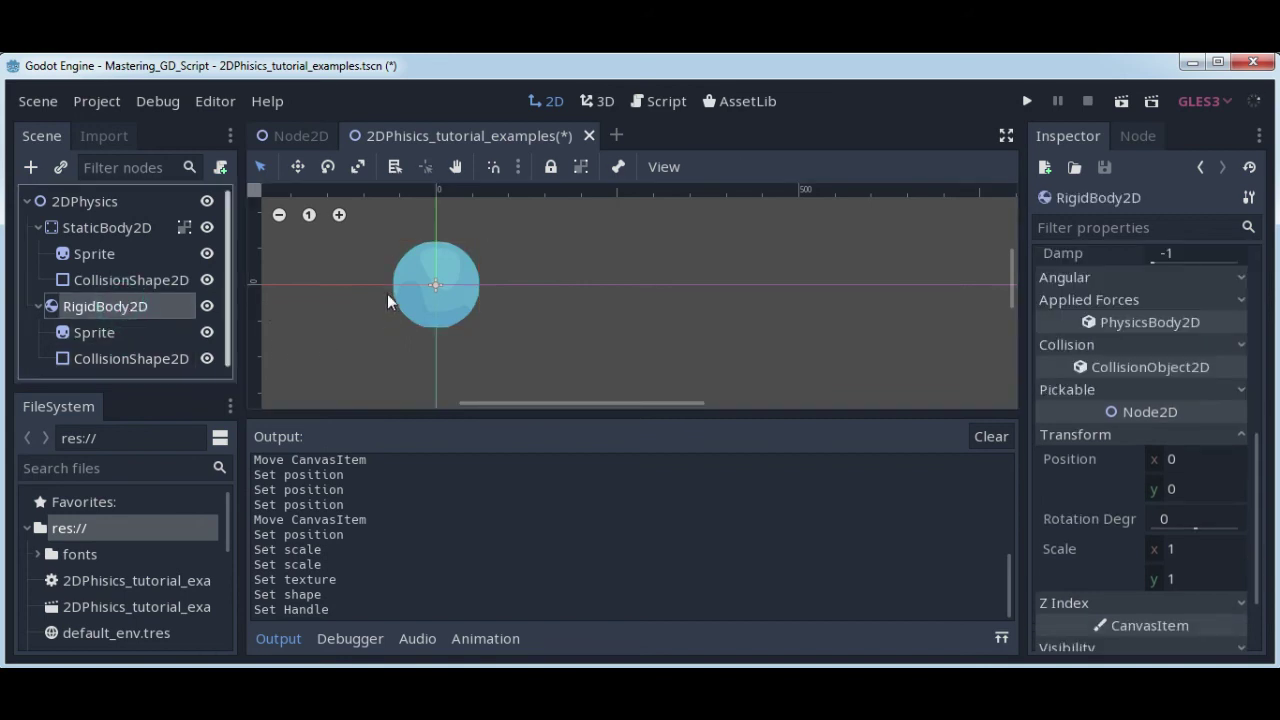
{"action": "left_click", "coordinate": [581, 165]}
{"action": "scroll", "coordinate": [572, 252], "scroll_direction": "down", "scroll_amount": 1}
{"action": "scroll", "coordinate": [574, 250], "scroll_direction": "down", "scroll_amount": 1}
{"action": "scroll", "coordinate": [574, 250], "scroll_direction": "down", "scroll_amount": 4}
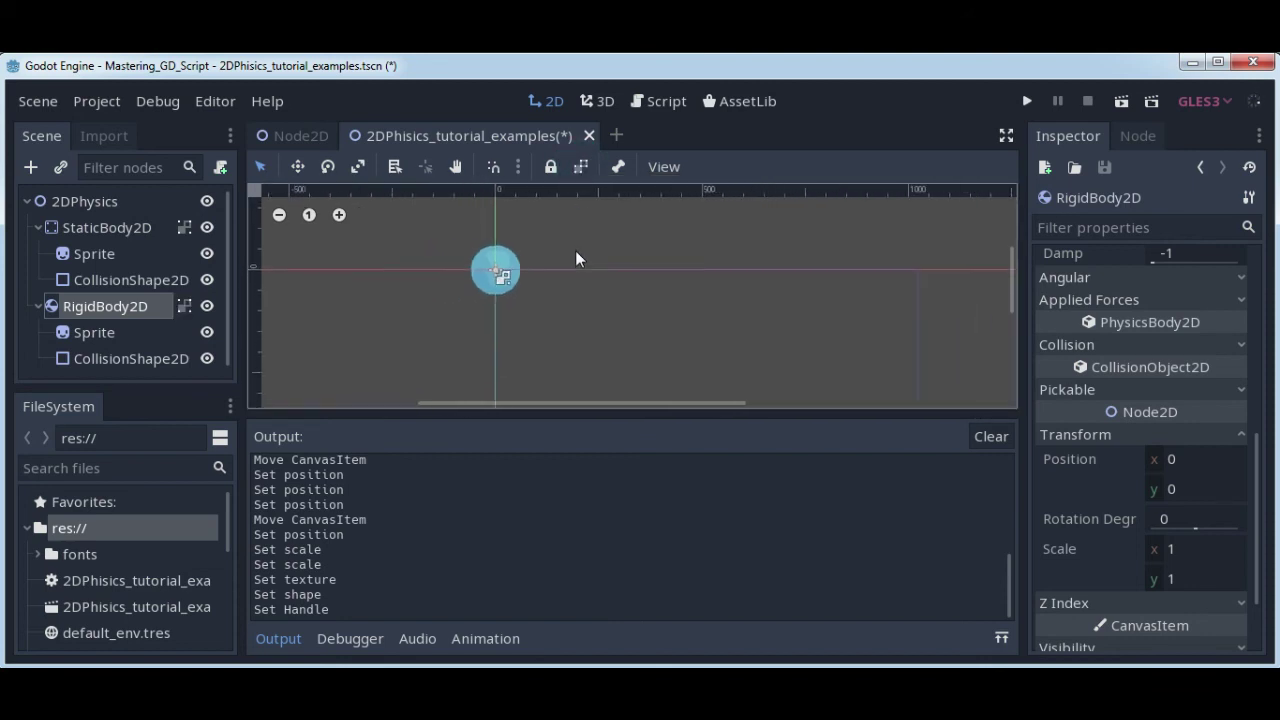
{"action": "scroll", "coordinate": [575, 250], "scroll_direction": "down", "scroll_amount": 3}
{"action": "scroll", "coordinate": [575, 250], "scroll_direction": "down", "scroll_amount": 2}
{"action": "scroll", "coordinate": [575, 250], "scroll_direction": "down", "scroll_amount": 1}
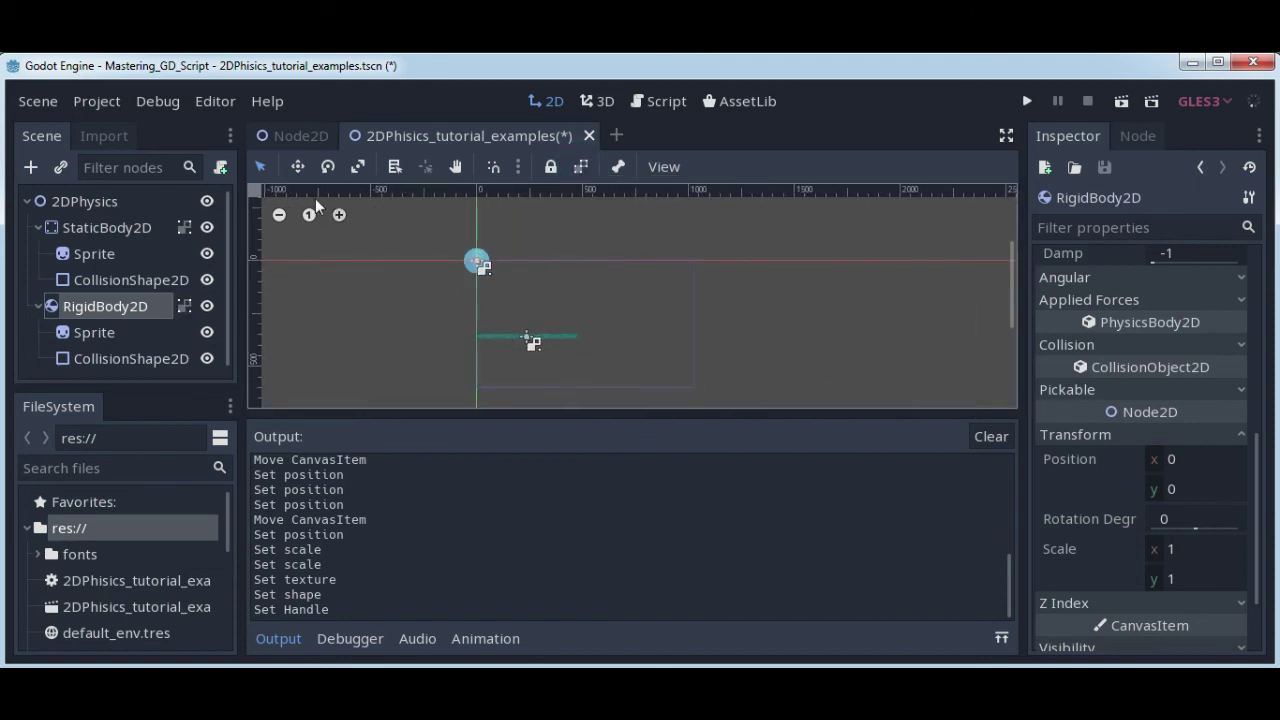
Move the ball to about (230.154, 128.355), above the ground bar
{"action": "left_click", "coordinate": [298, 167]}
{"action": "left_click_drag", "start_coordinate": [478, 262], "coordinate": [516, 287]}
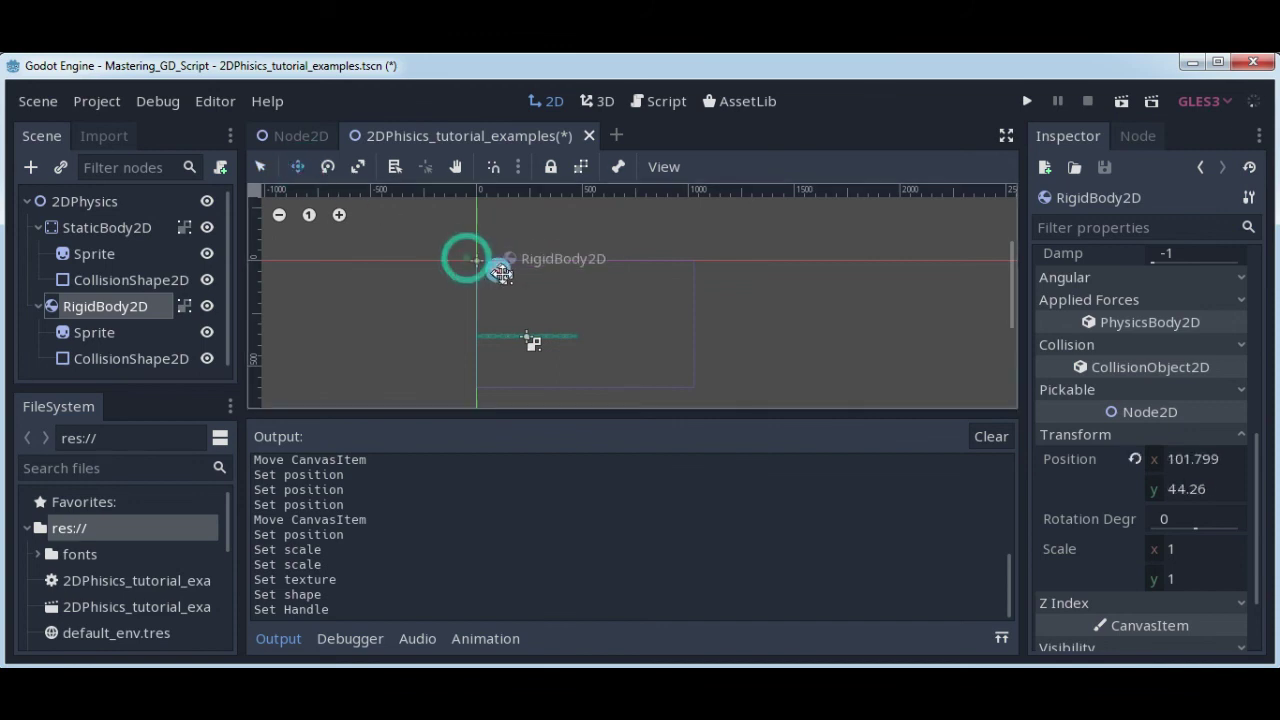
{"action": "scroll", "coordinate": [537, 331], "scroll_direction": "up", "scroll_amount": 1}
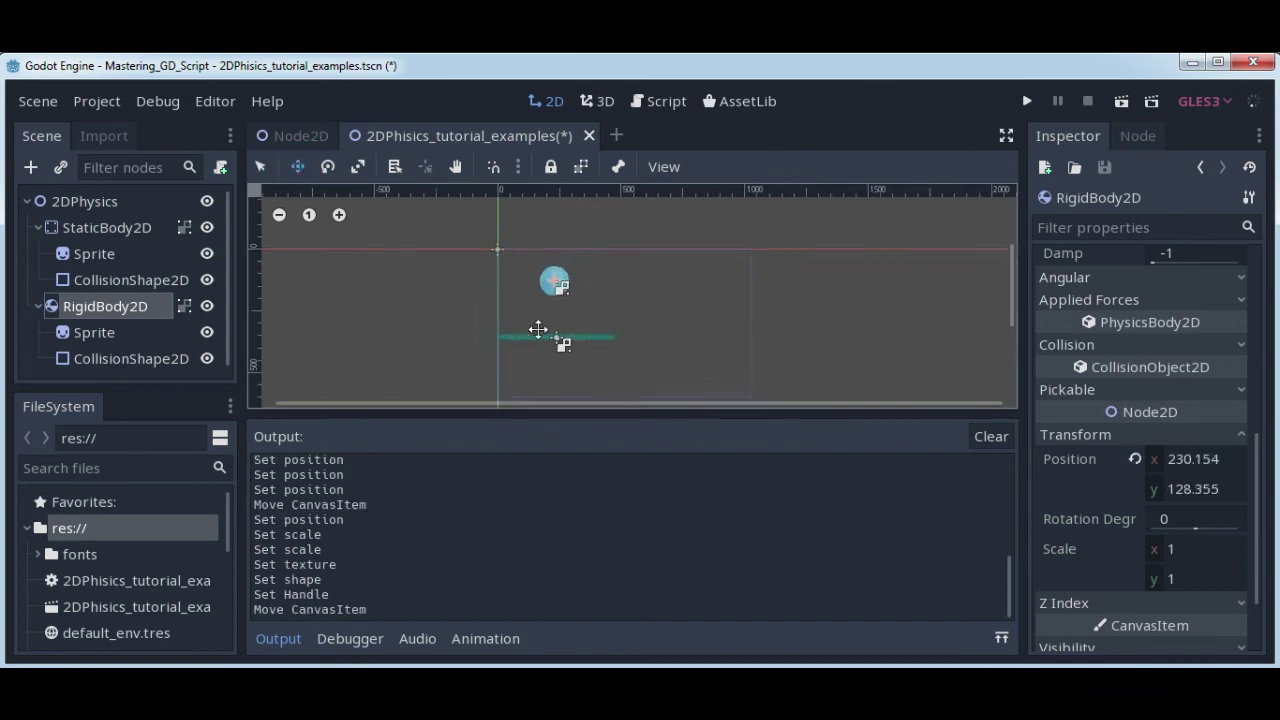
{"action": "scroll", "coordinate": [537, 331], "scroll_direction": "up", "scroll_amount": 1}
{"action": "scroll", "coordinate": [538, 330], "scroll_direction": "up", "scroll_amount": 1}
{"action": "scroll", "coordinate": [538, 330], "scroll_direction": "up", "scroll_amount": 1}
{"action": "scroll", "coordinate": [530, 300], "scroll_direction": "up", "scroll_amount": 1}
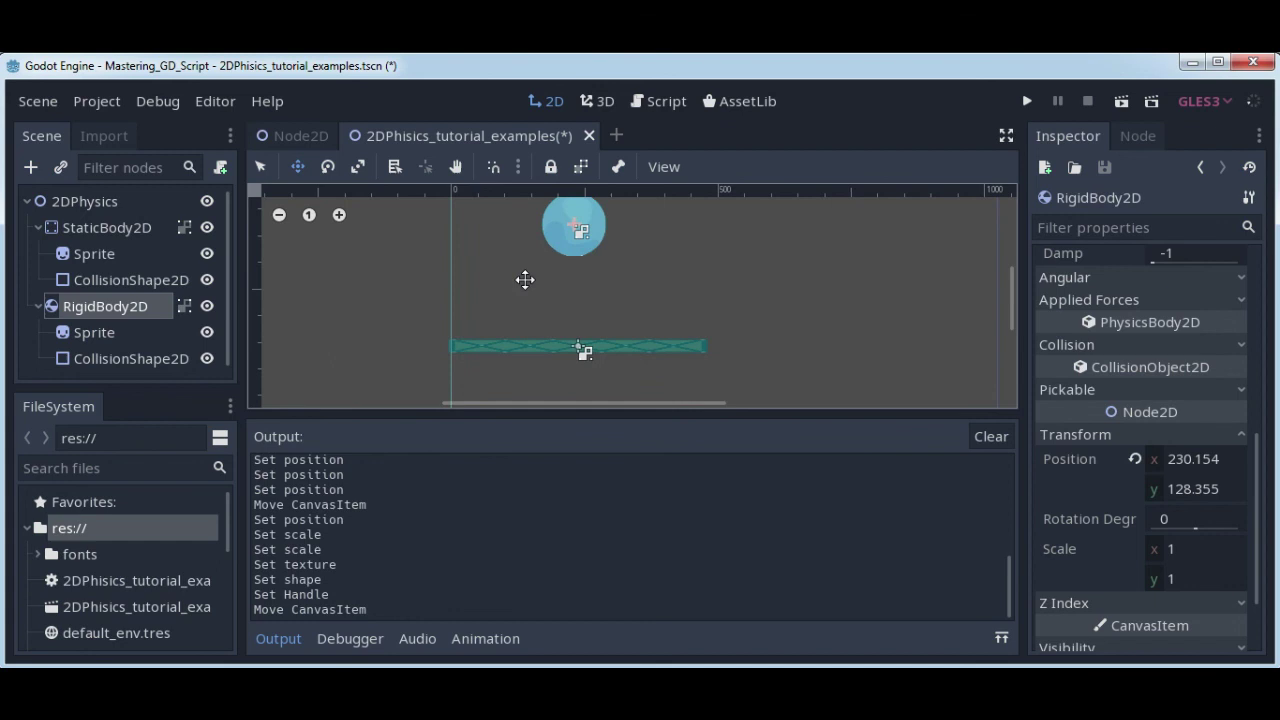
{"action": "scroll", "coordinate": [521, 280], "scroll_direction": "up", "scroll_amount": 1}
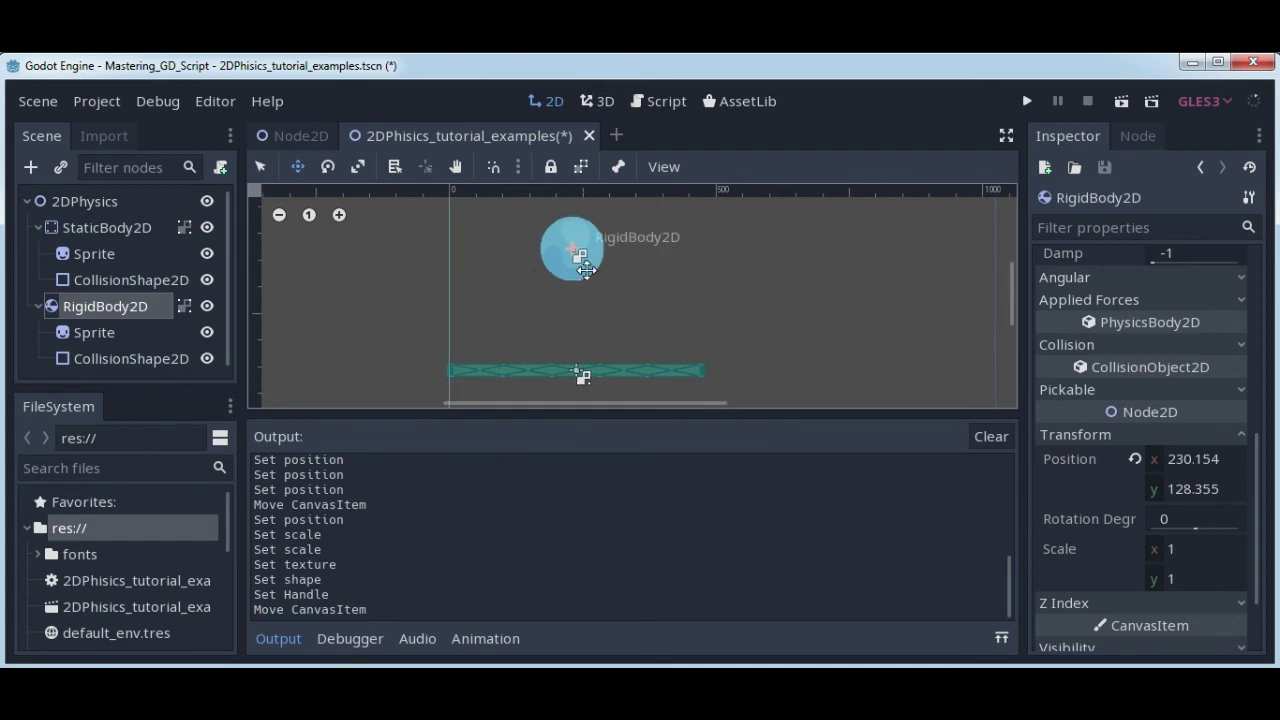
{"action": "middle_click_drag", "start_coordinate": [654, 243], "coordinate": [644, 281]}
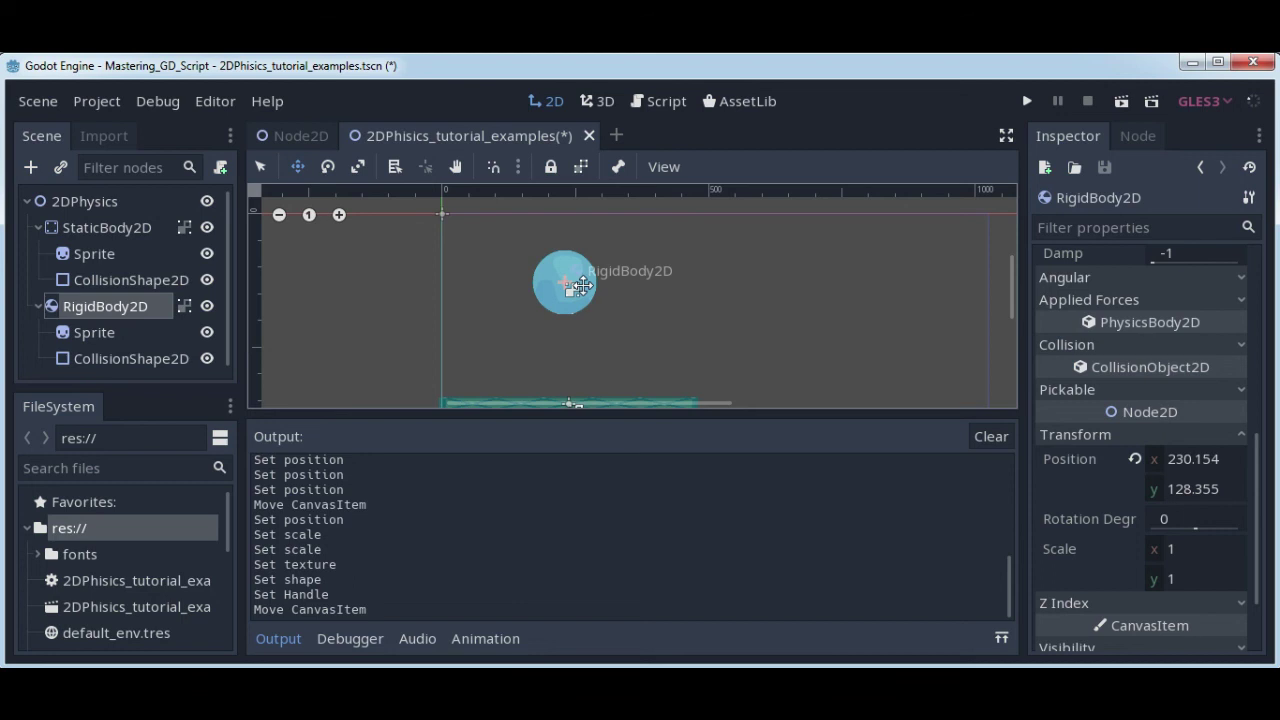
Revert the ball's position to the origin and set its Sprite scale to 0.6 x 0.6
{"action": "left_click", "coordinate": [1135, 459]}
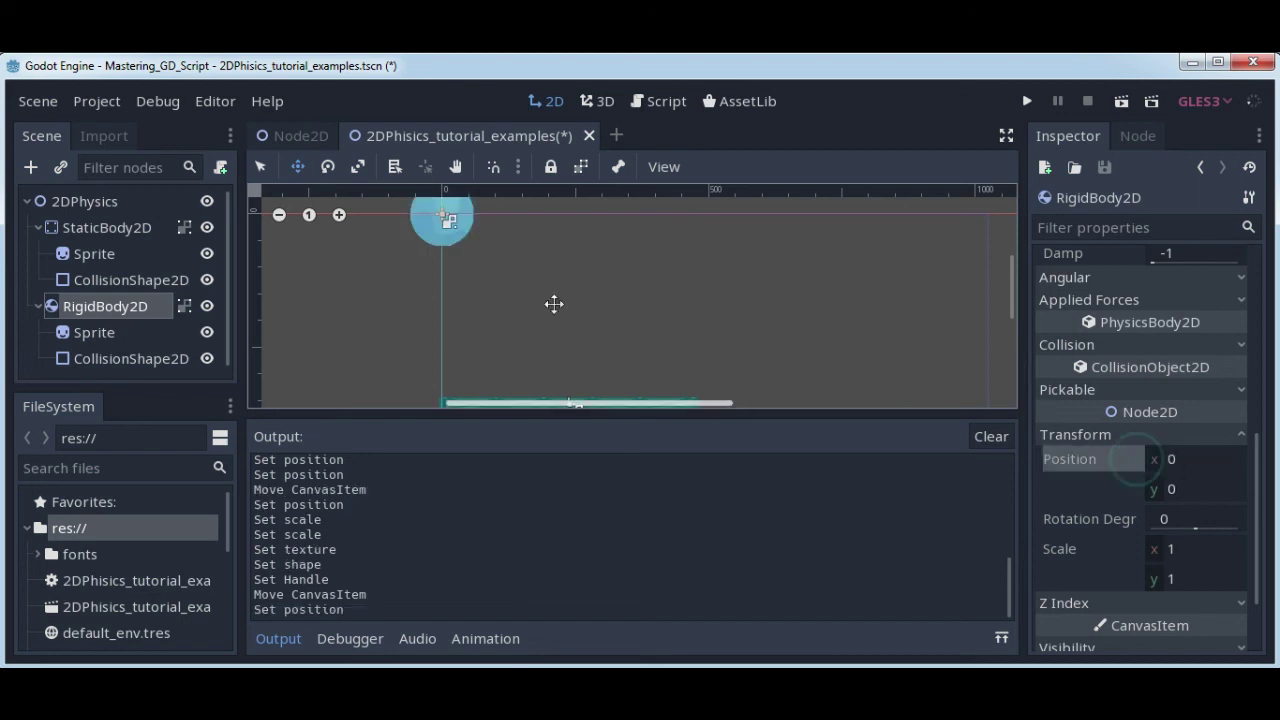
{"action": "left_click", "coordinate": [126, 332]}
{"action": "left_click", "coordinate": [1180, 577]}
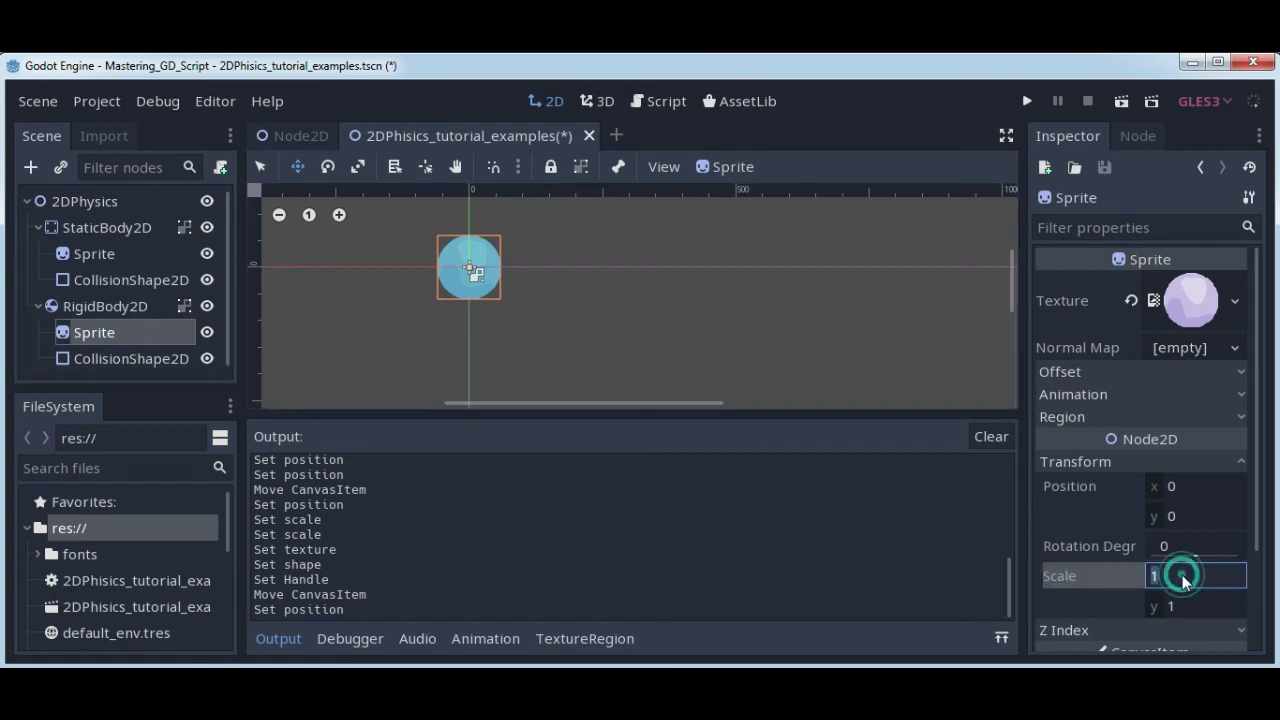
{"action": "type", "text": "0.6"}
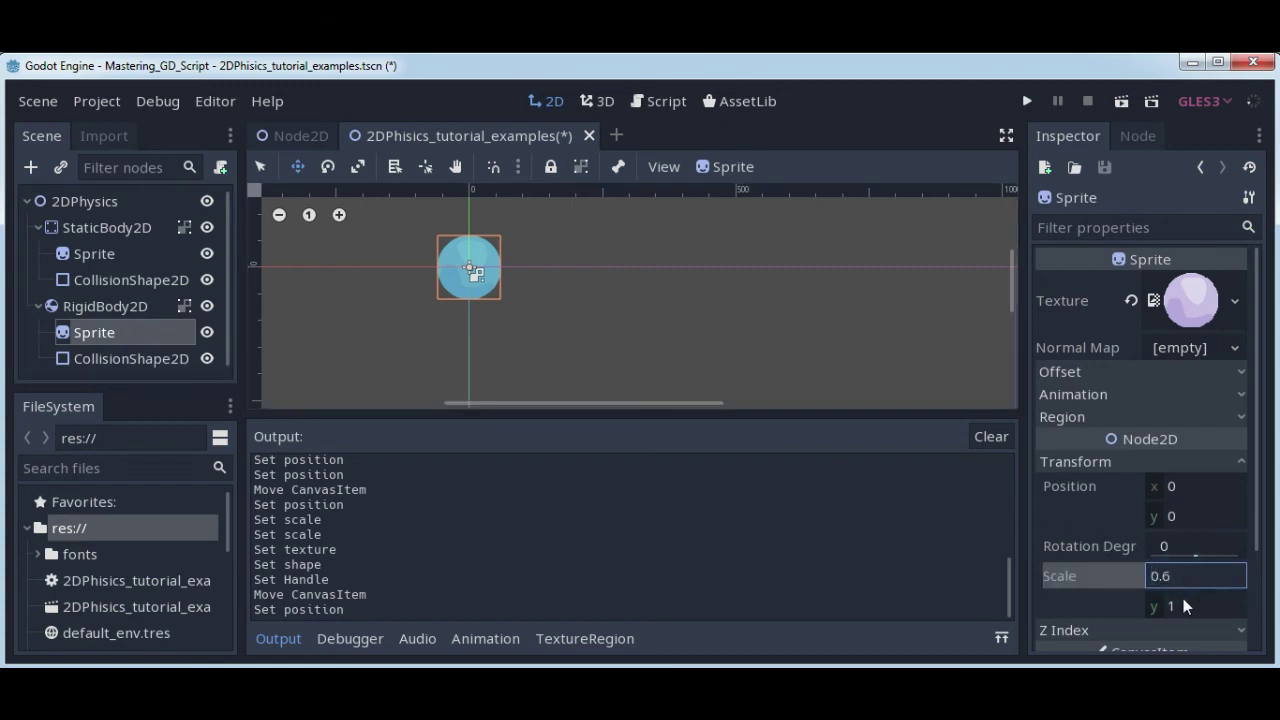
{"action": "left_click", "coordinate": [1182, 606]}
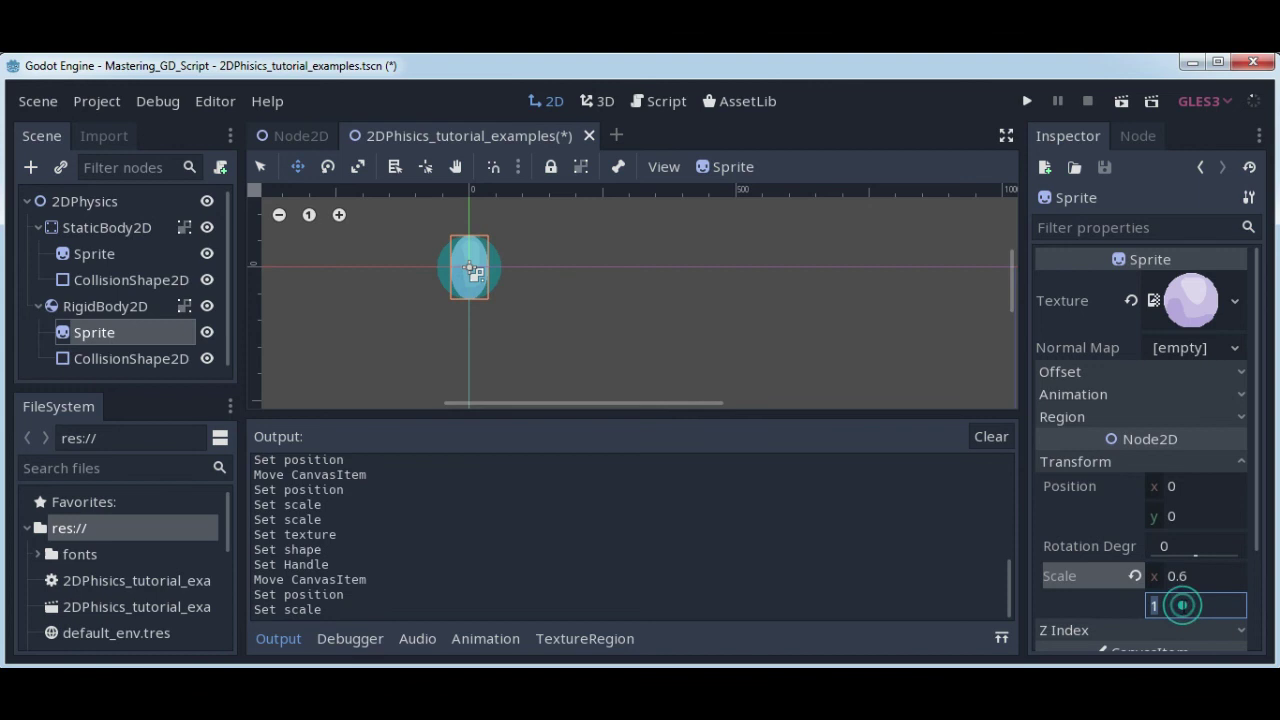
{"action": "type", "text": "0.6"}
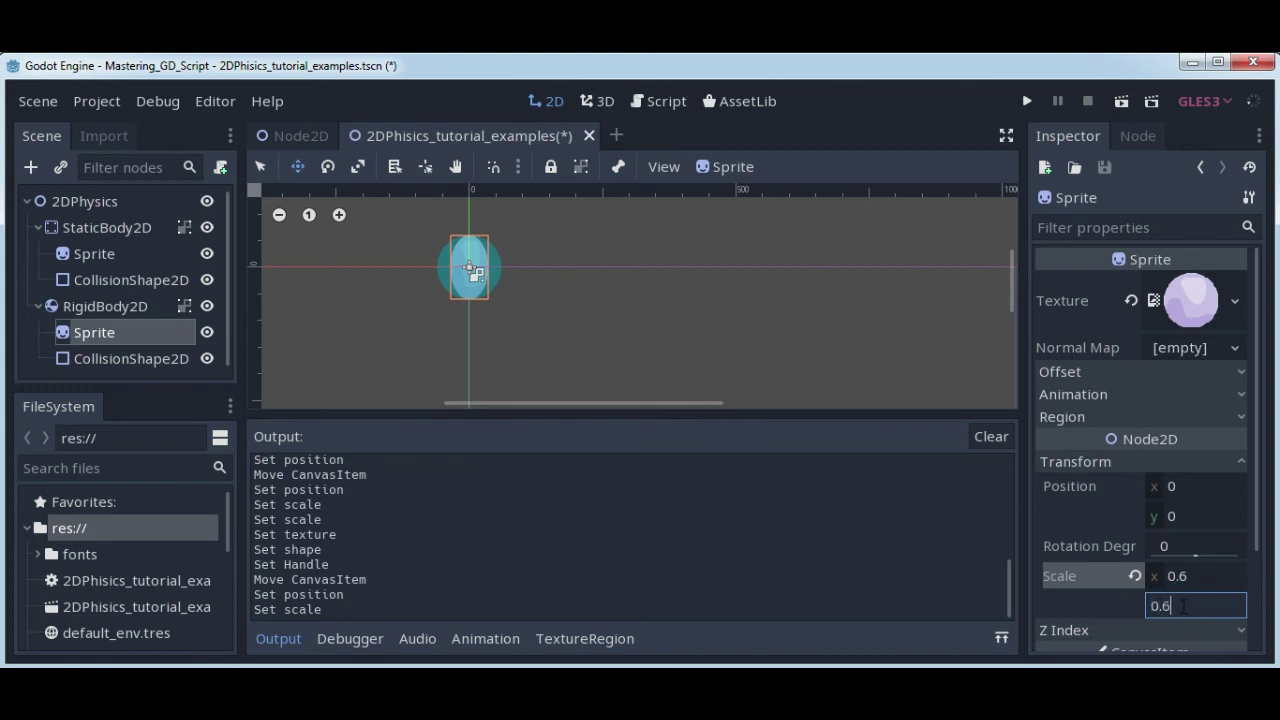
{"action": "key", "text": "Return"}
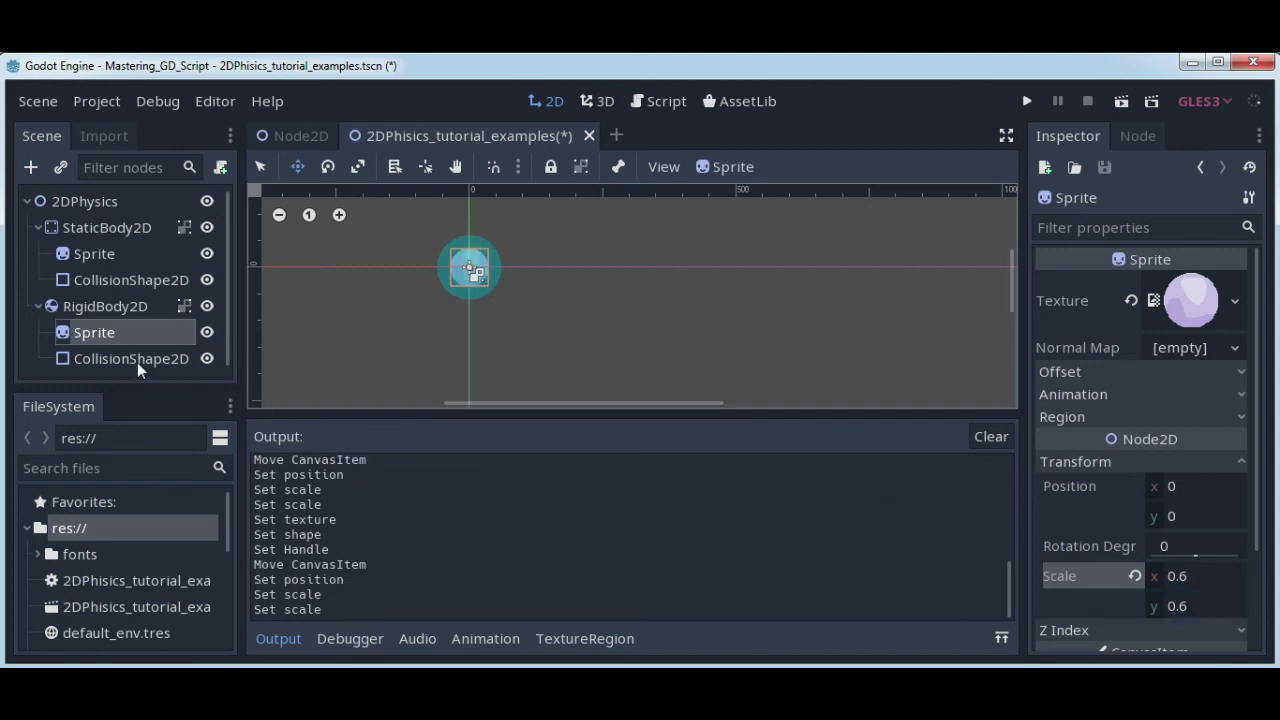
Shrink the CollisionShape2D circle radius to match the smaller sprite
{"action": "left_click", "coordinate": [137, 359]}
{"action": "scroll", "coordinate": [423, 303], "scroll_direction": "up", "scroll_amount": 3}
{"action": "middle_click_drag", "start_coordinate": [363, 249], "coordinate": [377, 326]}
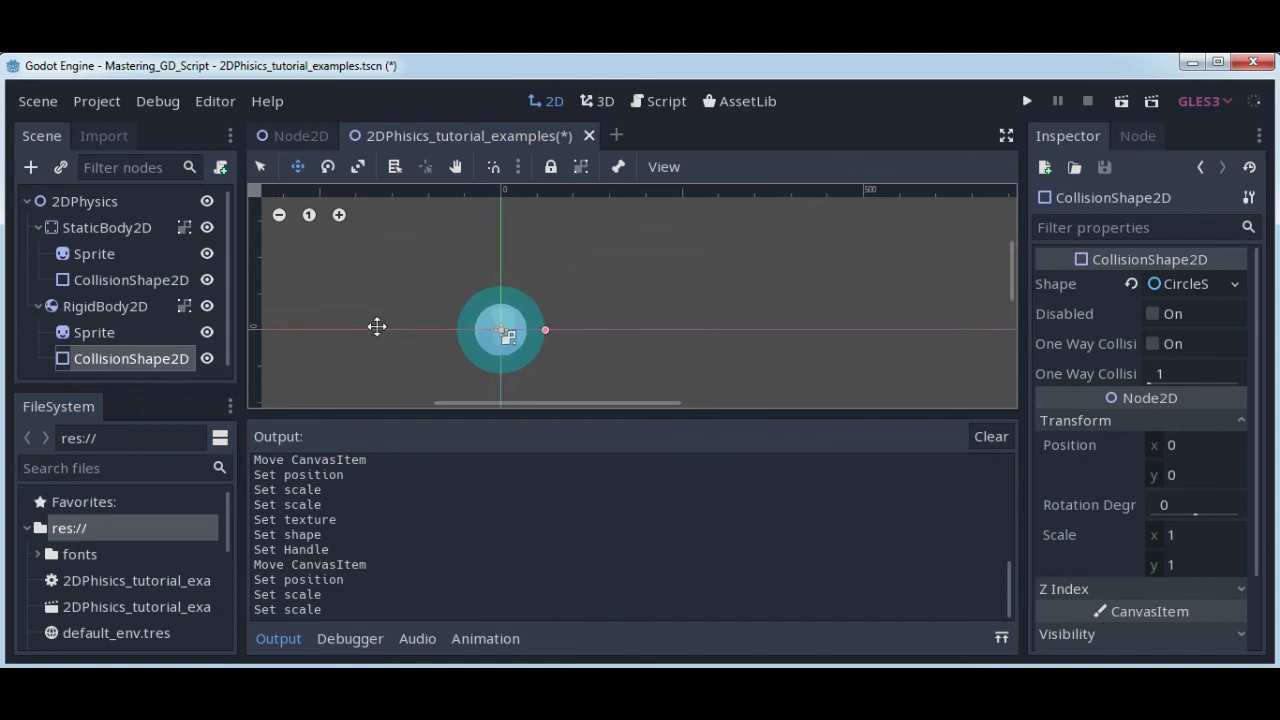
{"action": "left_click_drag", "start_coordinate": [541, 331], "coordinate": [529, 335]}
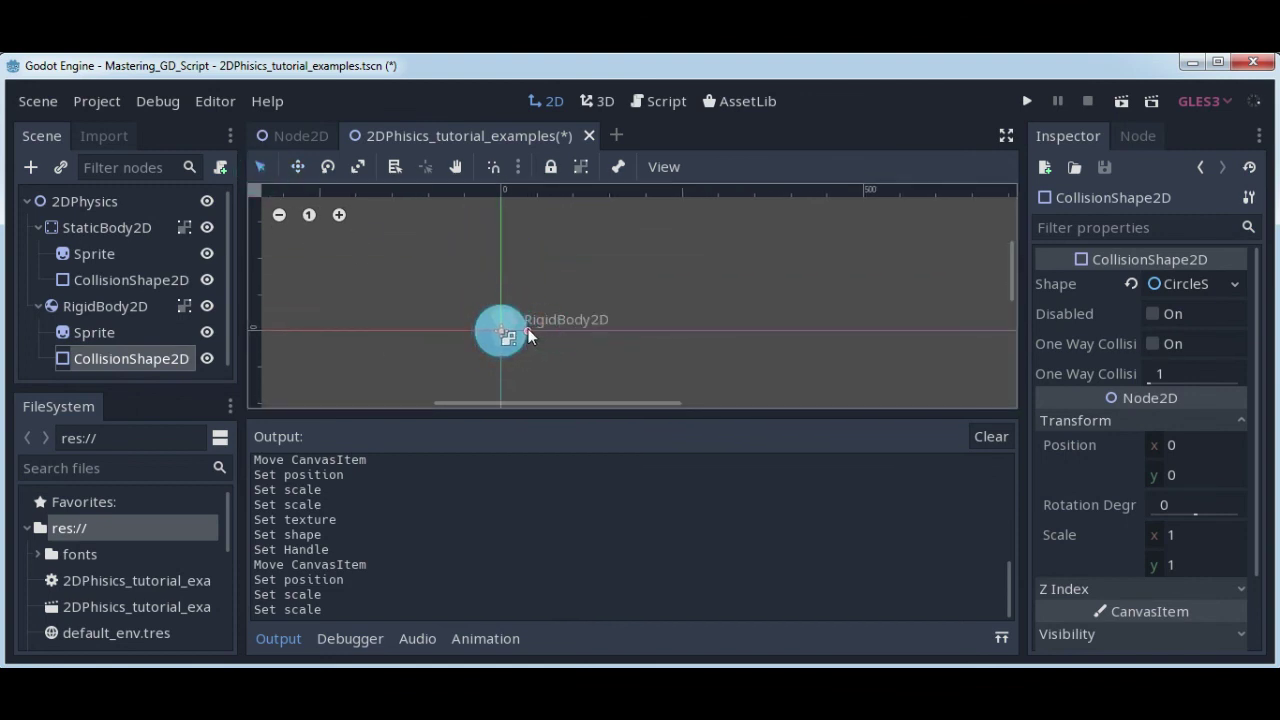
{"action": "left_click_drag", "start_coordinate": [529, 335], "coordinate": [527, 332]}
Move the RigidBody2D ball to about (273.308, 109.323), above the ground bar
{"action": "left_click", "coordinate": [128, 310]}
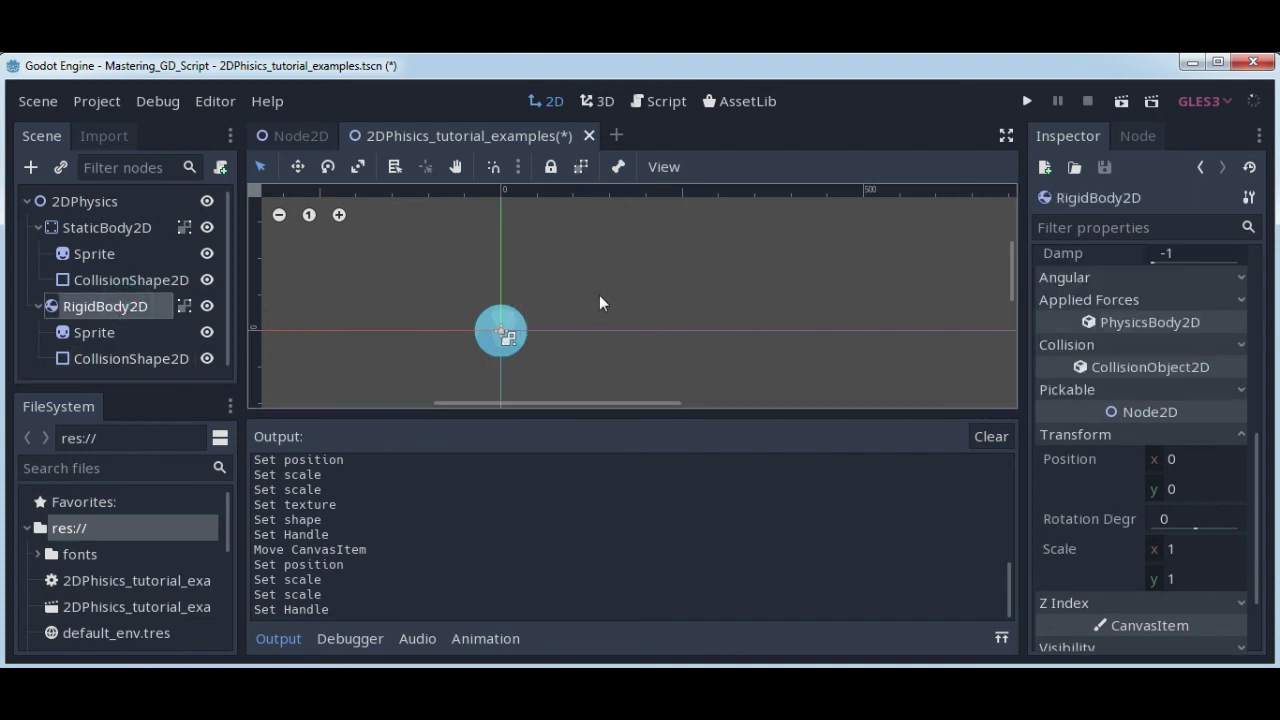
{"action": "scroll", "coordinate": [599, 294], "scroll_direction": "down", "scroll_amount": 2}
{"action": "scroll", "coordinate": [599, 293], "scroll_direction": "down", "scroll_amount": 1}
{"action": "scroll", "coordinate": [598, 292], "scroll_direction": "down", "scroll_amount": 1}
{"action": "scroll", "coordinate": [400, 295], "scroll_direction": "down", "scroll_amount": 1}
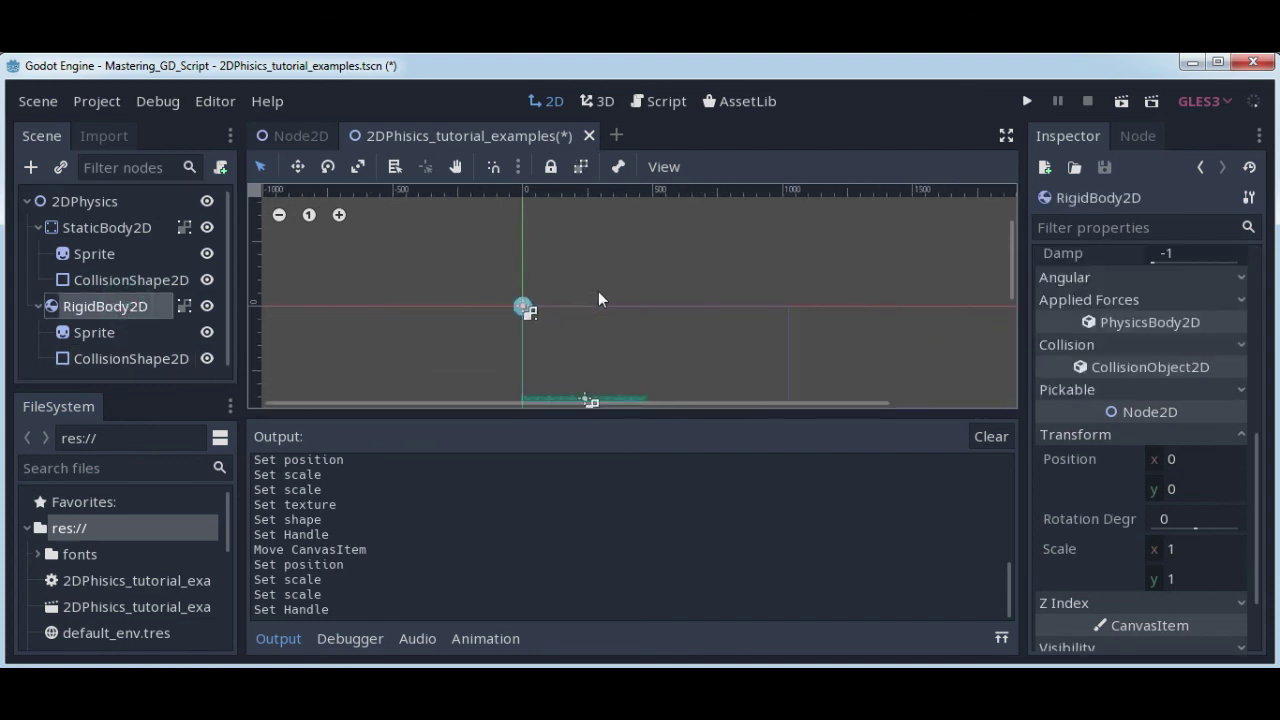
{"action": "scroll", "coordinate": [330, 295], "scroll_direction": "down", "scroll_amount": 2}
{"action": "left_click", "coordinate": [297, 166]}
{"action": "left_click_drag", "start_coordinate": [477, 298], "coordinate": [540, 328]}
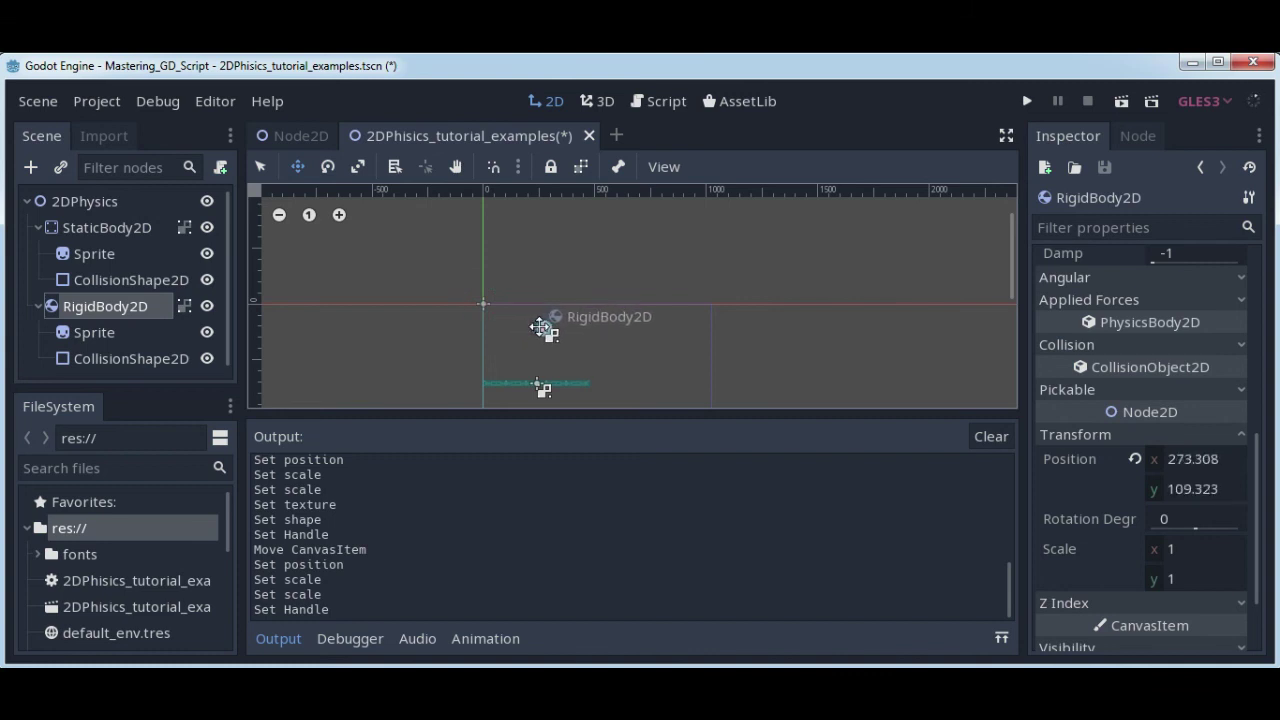
Save and run the scene to test the ball falling
{"action": "scroll", "coordinate": [646, 294], "scroll_direction": "down", "scroll_amount": 2}
{"action": "scroll", "coordinate": [649, 294], "scroll_direction": "down", "scroll_amount": 2}
{"action": "scroll", "coordinate": [536, 298], "scroll_direction": "down", "scroll_amount": 1}
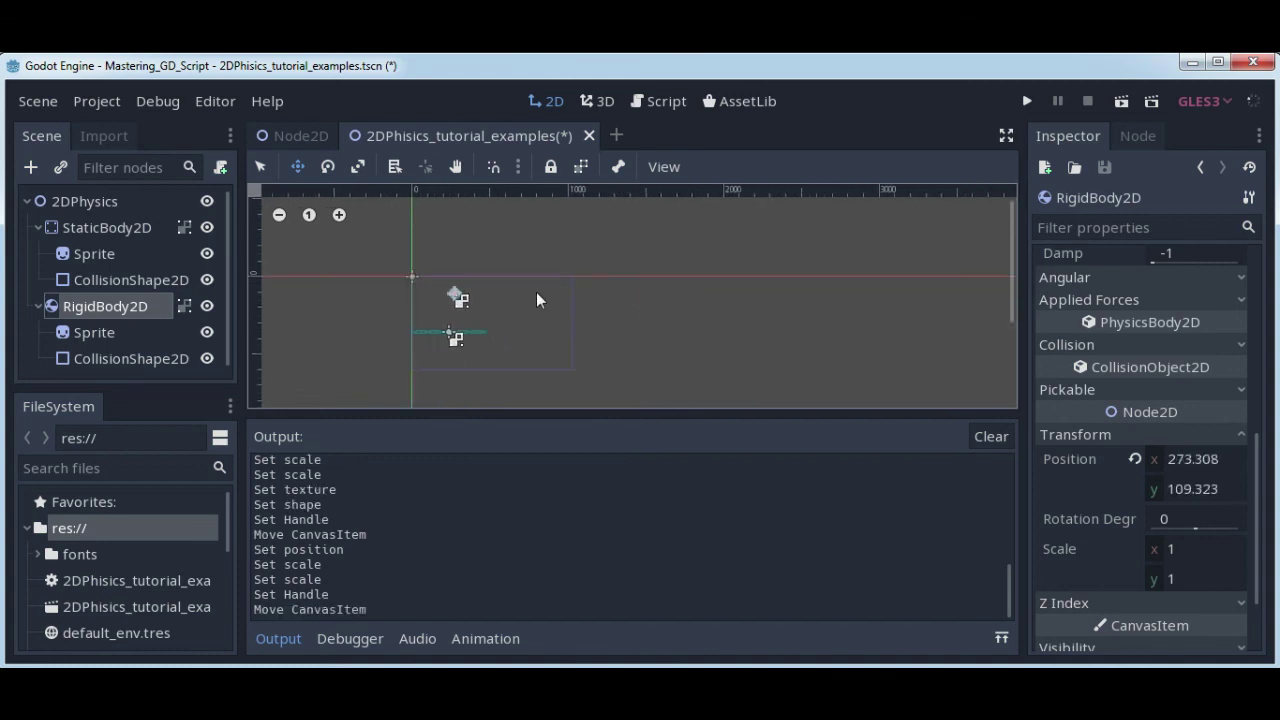
{"action": "scroll", "coordinate": [613, 276], "scroll_direction": "down", "scroll_amount": 1, "text": "ctrl"}
{"action": "left_click", "coordinate": [1123, 103]}
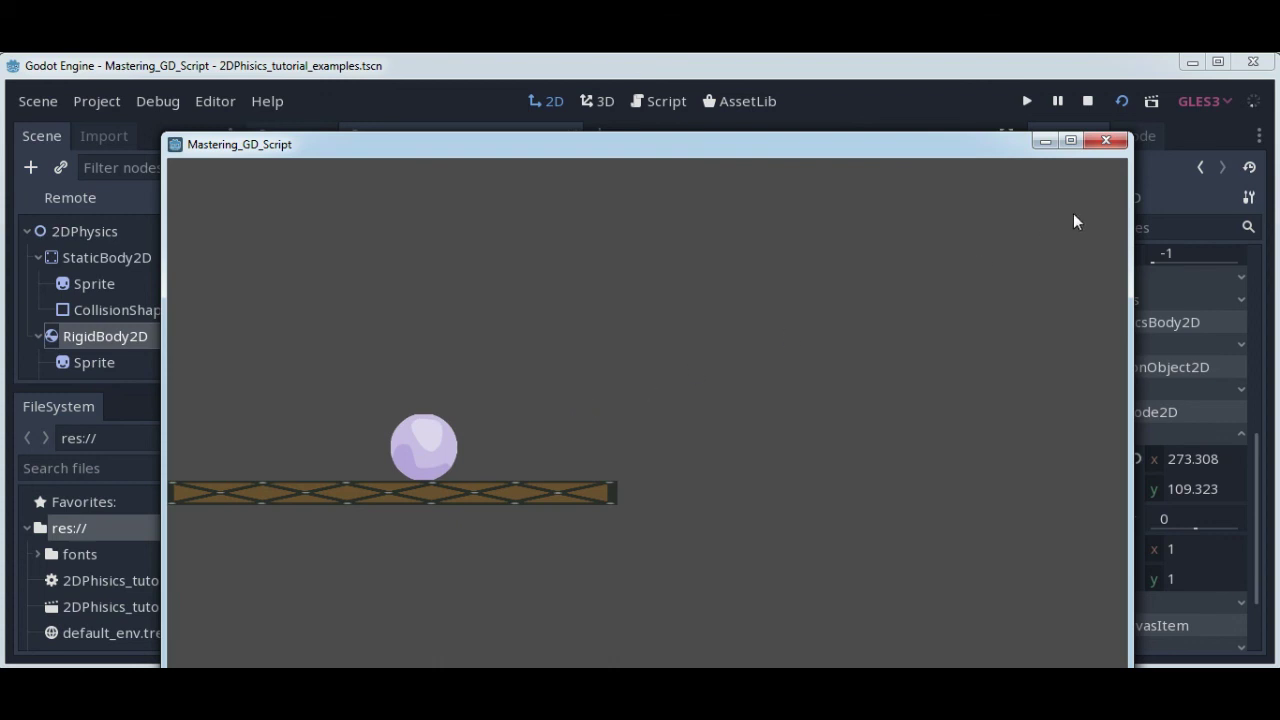
Close the game window after the ball lands on the ground bar
{"action": "left_click", "coordinate": [1106, 140]}
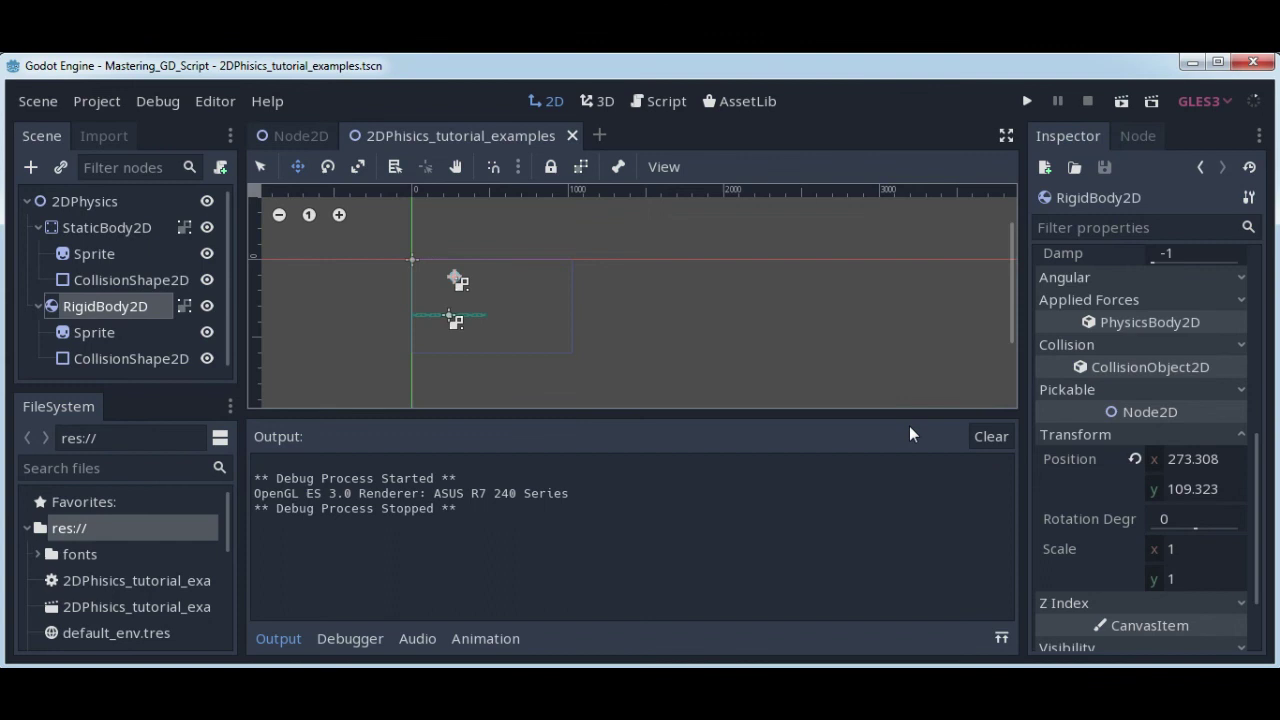